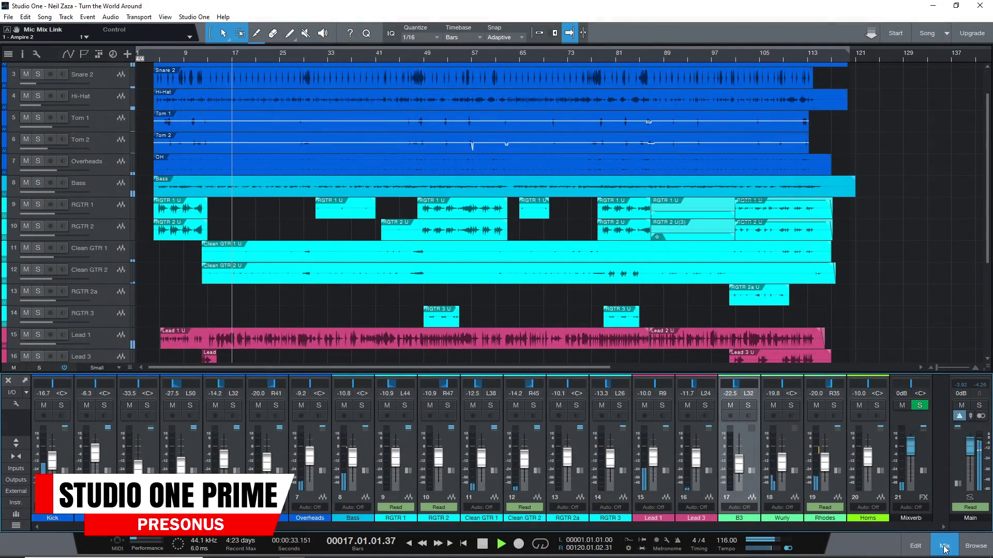
View the B3 audio event in the editor, then open the Wurly event's editor
click(921, 550)
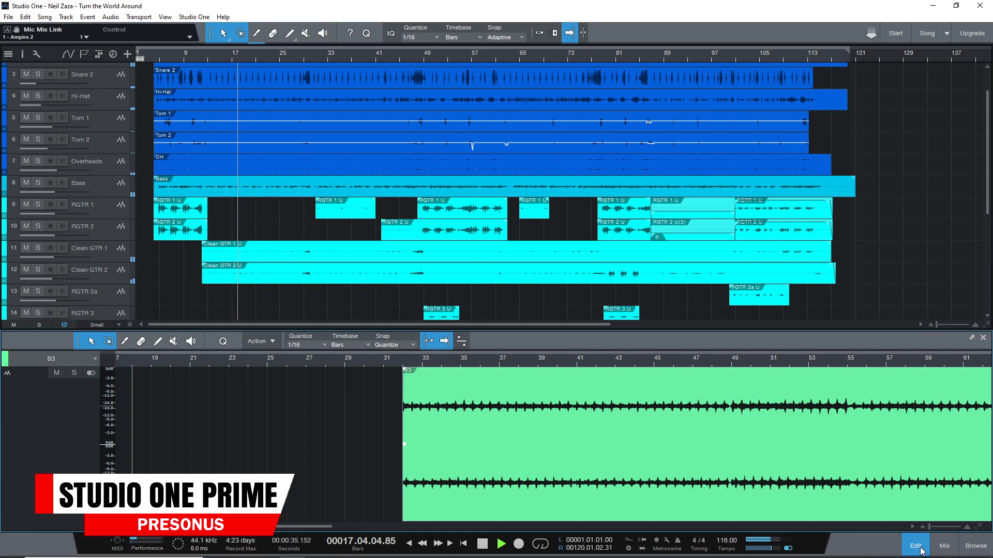
click(921, 550)
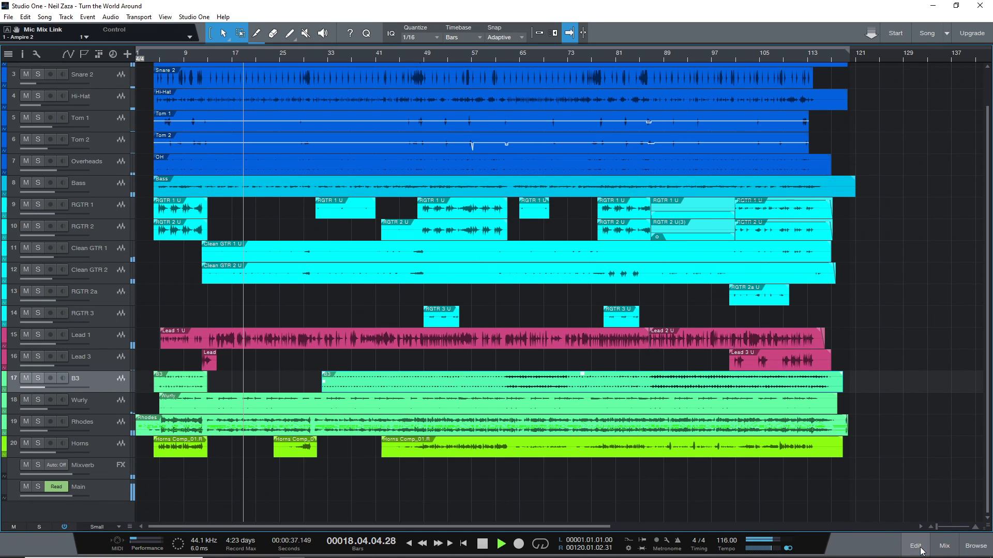
click(259, 398)
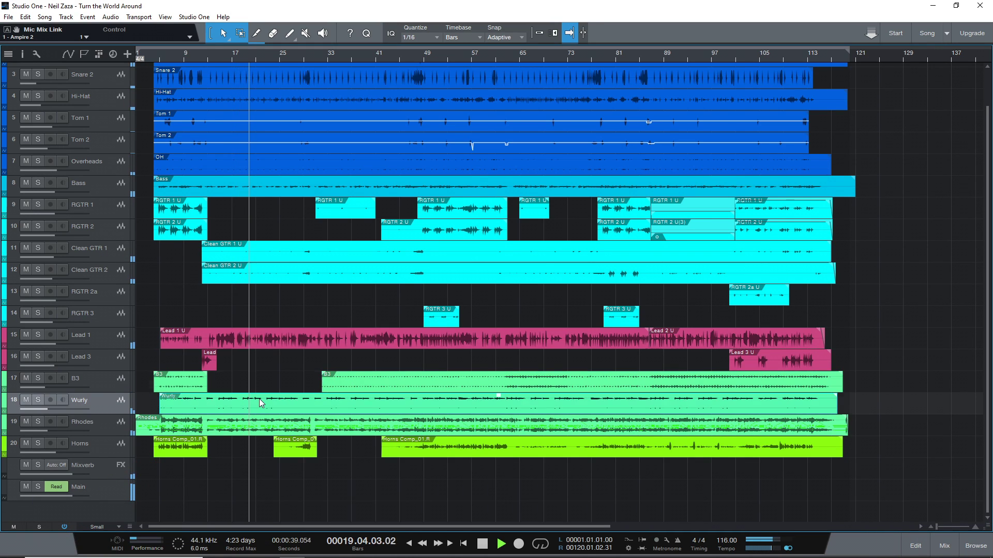
click(923, 552)
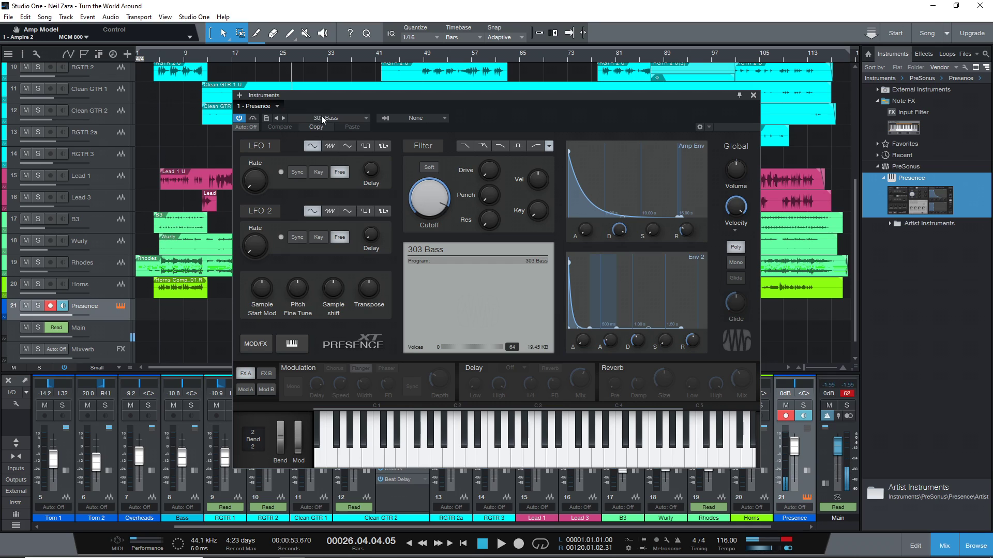
Browse the Presence preset folders, collapsing Bass and expanding then collapsing Drum Kits
click(324, 119)
click(331, 141)
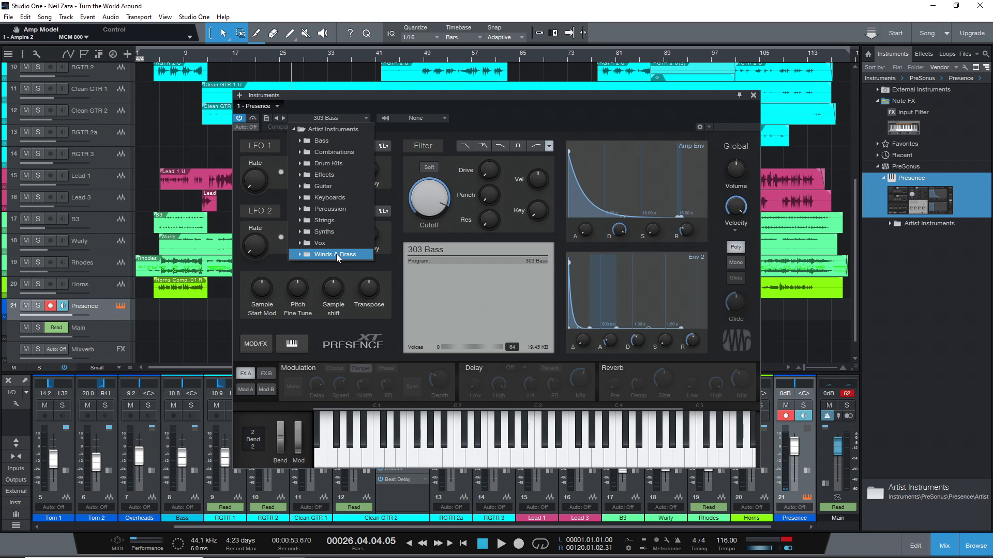
click(350, 169)
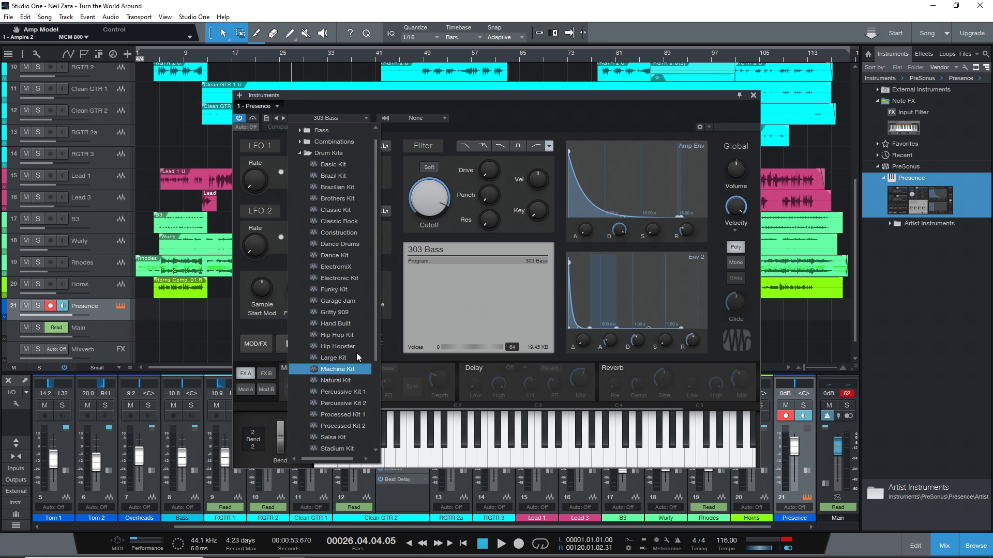
click(331, 154)
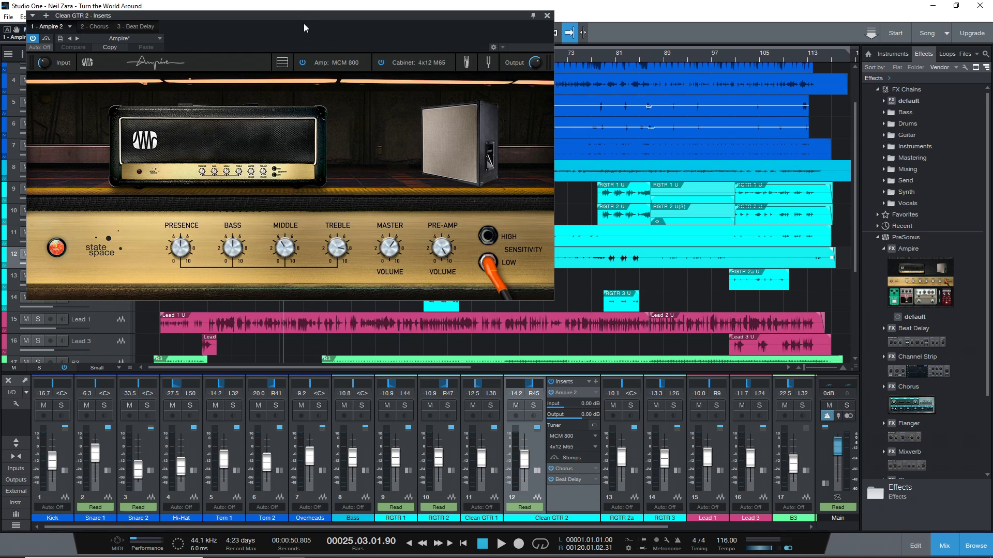
Play the song while cycling the insert editors through Beat Delay, Chorus and RedlightDist
drag(305, 13, 476, 79)
key(space)
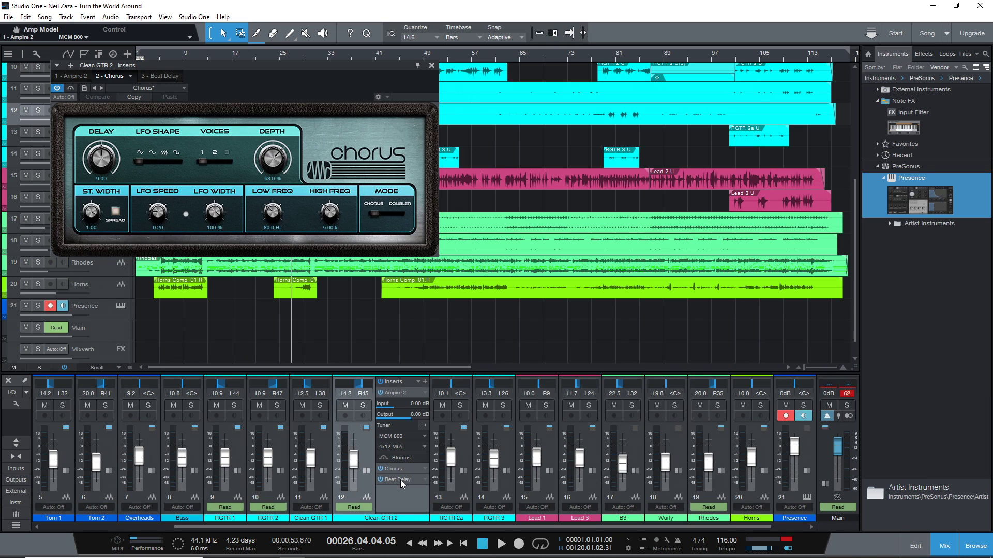
click(401, 479)
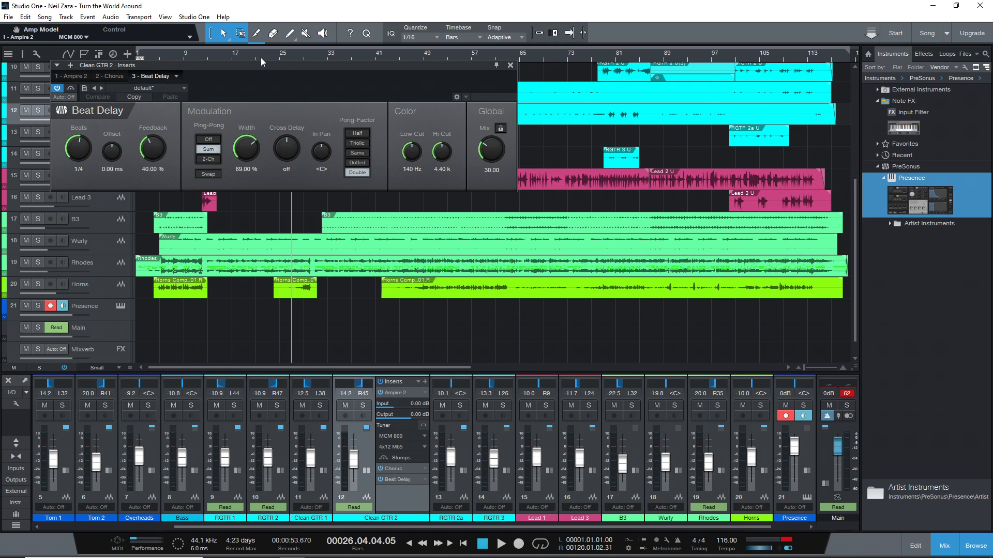
drag(261, 66, 437, 188)
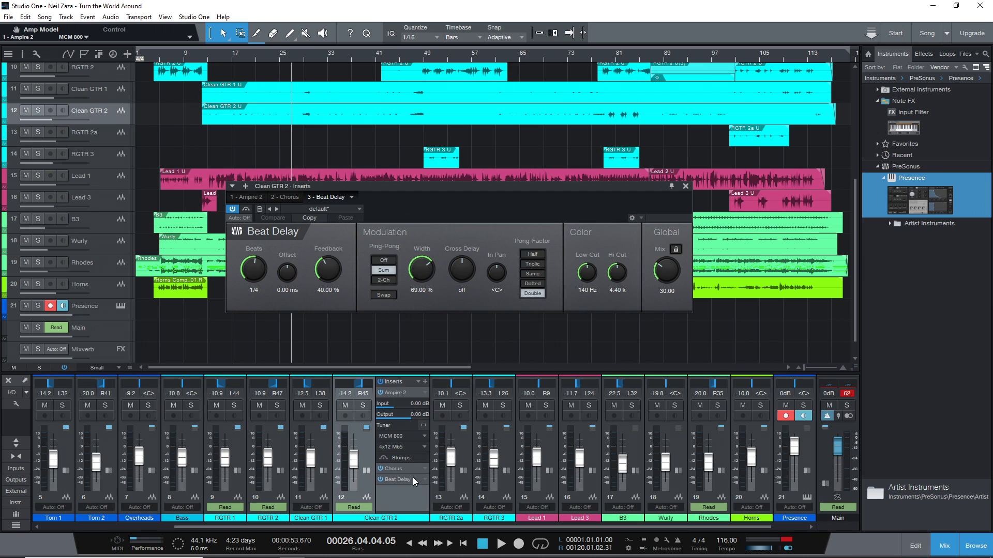
click(399, 468)
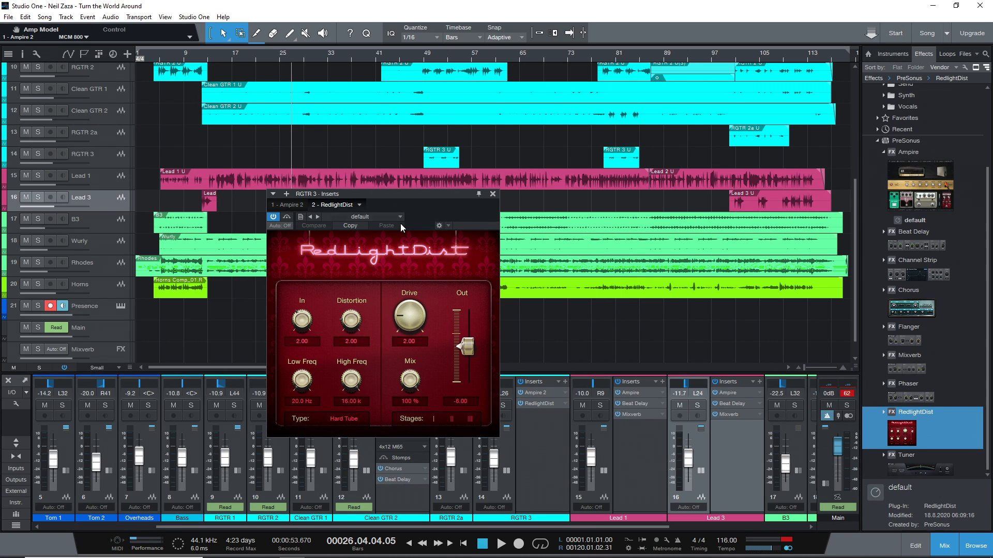
drag(414, 196, 515, 119)
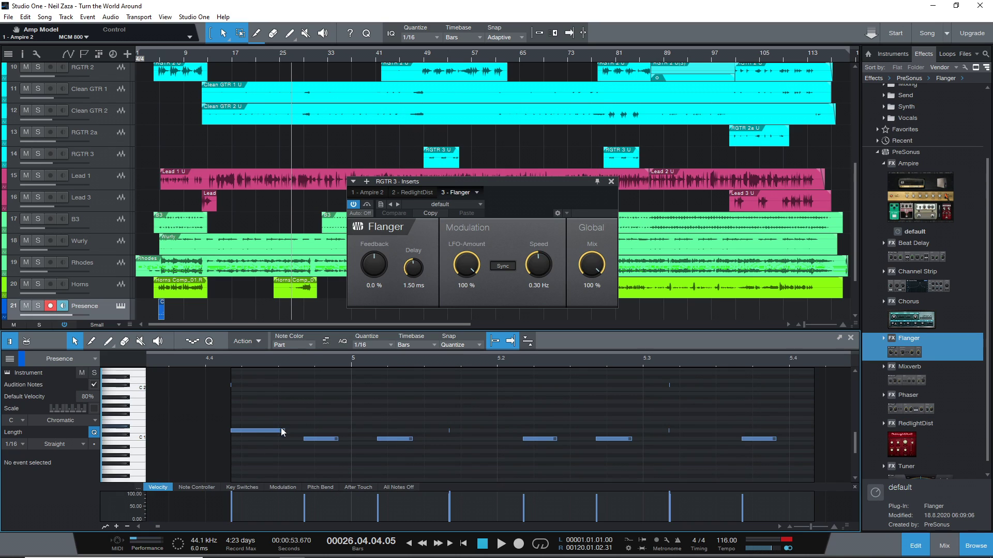
Quantise, reposition and shorten the D1 note in the Presence part
click(256, 430)
key(q)
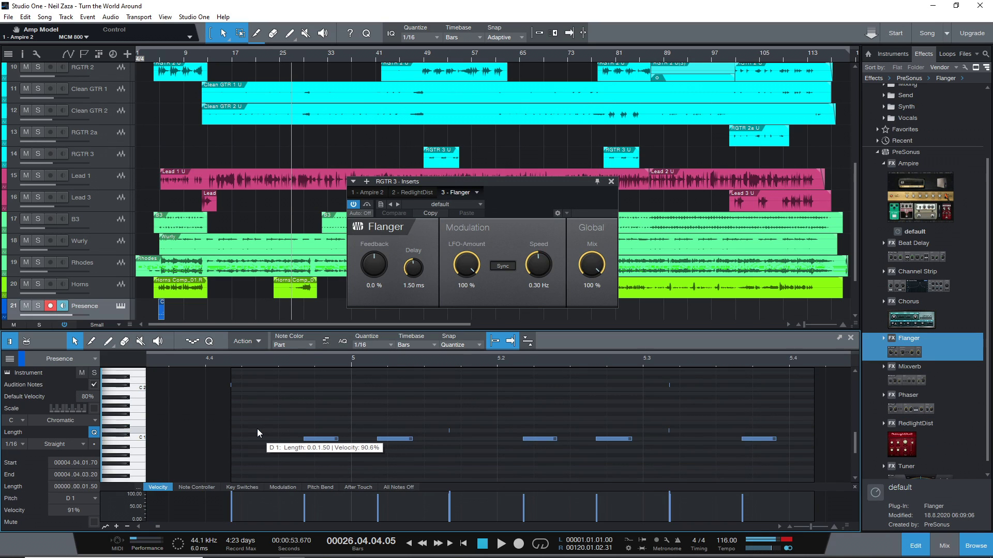
drag(255, 429, 269, 429)
click(291, 467)
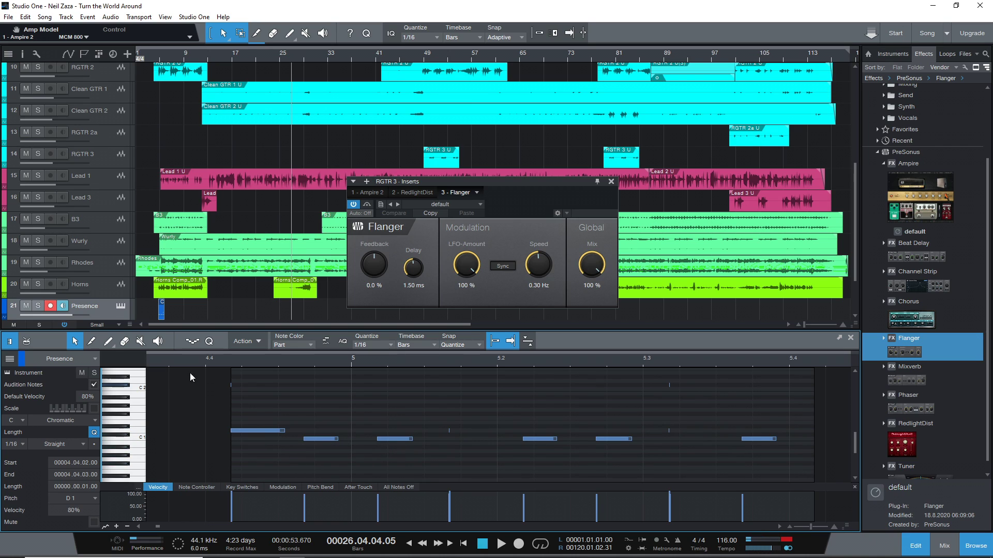
mouse_move(288, 432)
mouse_down()
mouse_move(261, 432)
mouse_move(291, 431)
mouse_up()
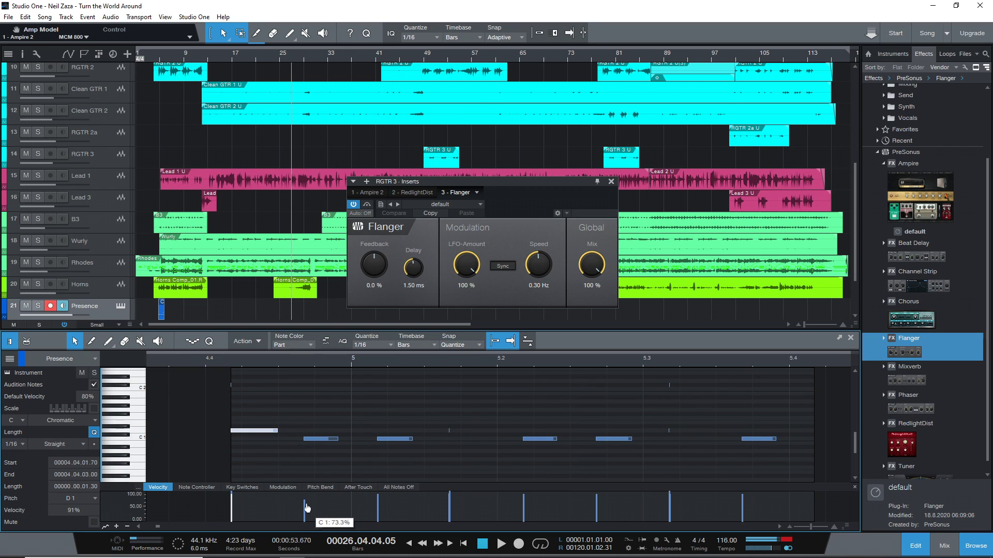
Lengthen the C1 note, add a new note and copy it to a higher pitch
drag(411, 440, 444, 441)
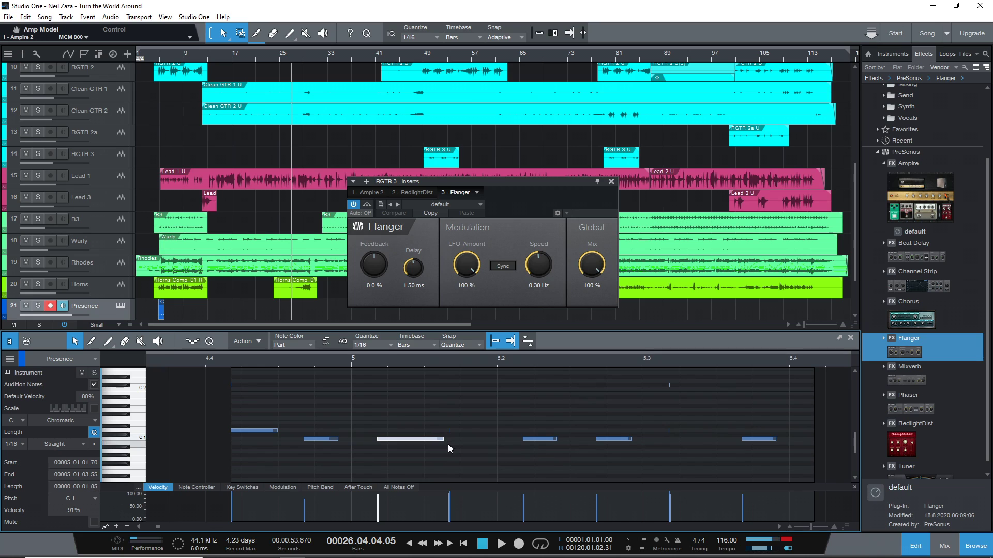
click(547, 392)
drag(554, 394, 759, 414)
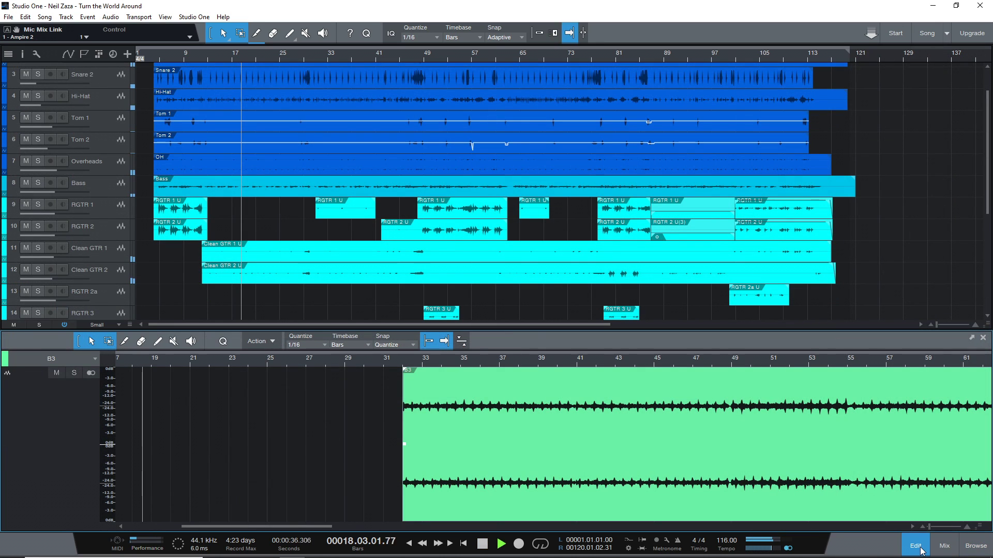
Clear the note selection and open the Wurly event in the editor
click(920, 550)
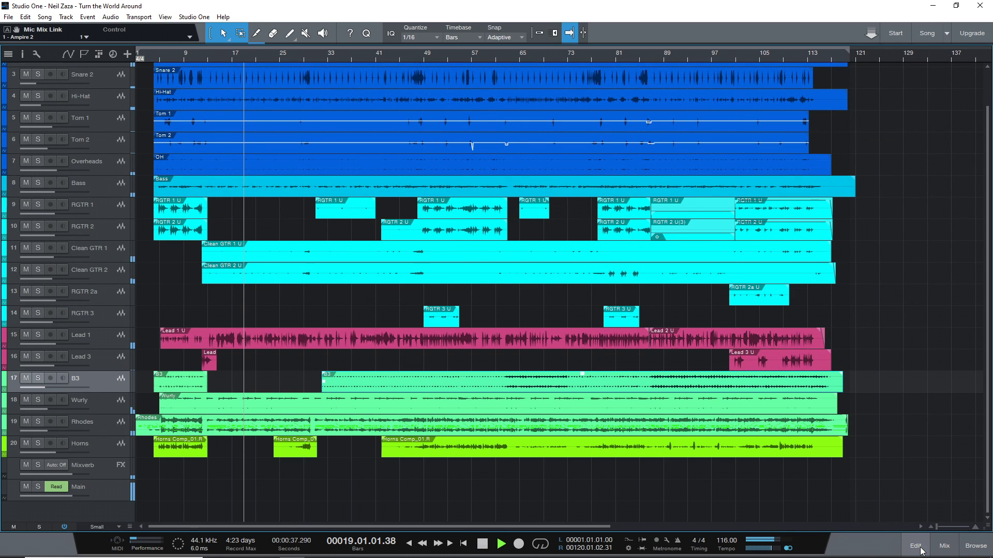
click(259, 399)
click(923, 552)
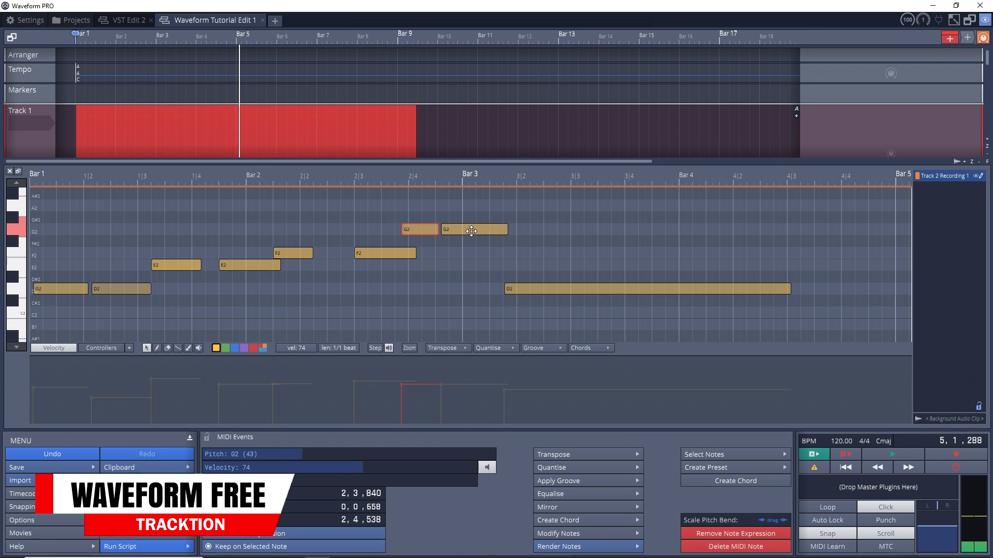
Move the second G2 note to start at Bar 3 and apply a start-time quantise
drag(471, 231, 490, 231)
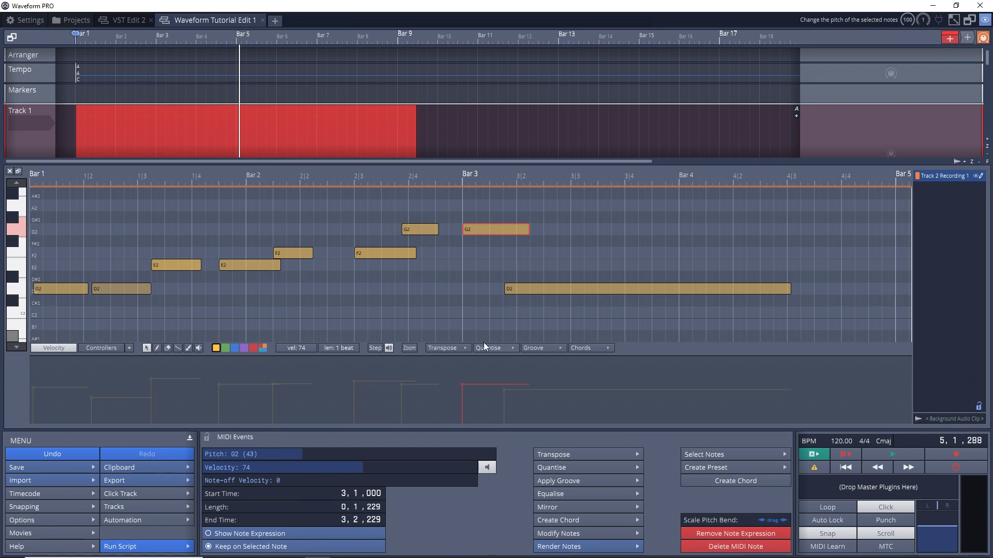
click(500, 346)
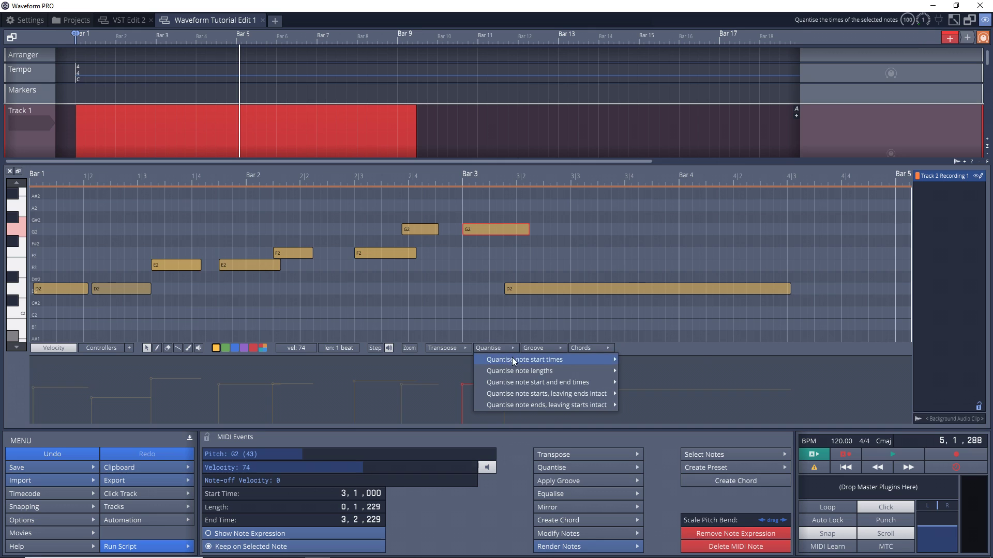
mouse_move(529, 361)
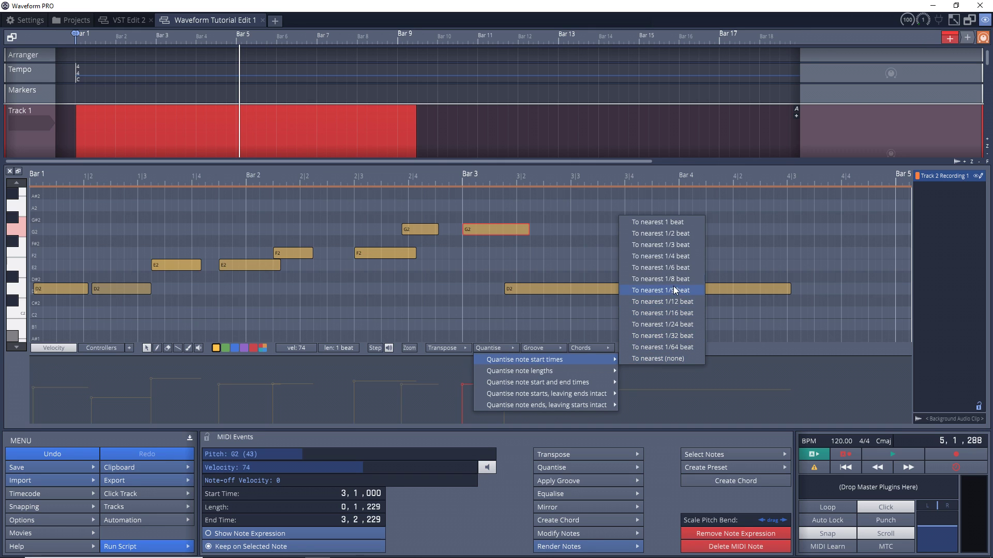
click(686, 227)
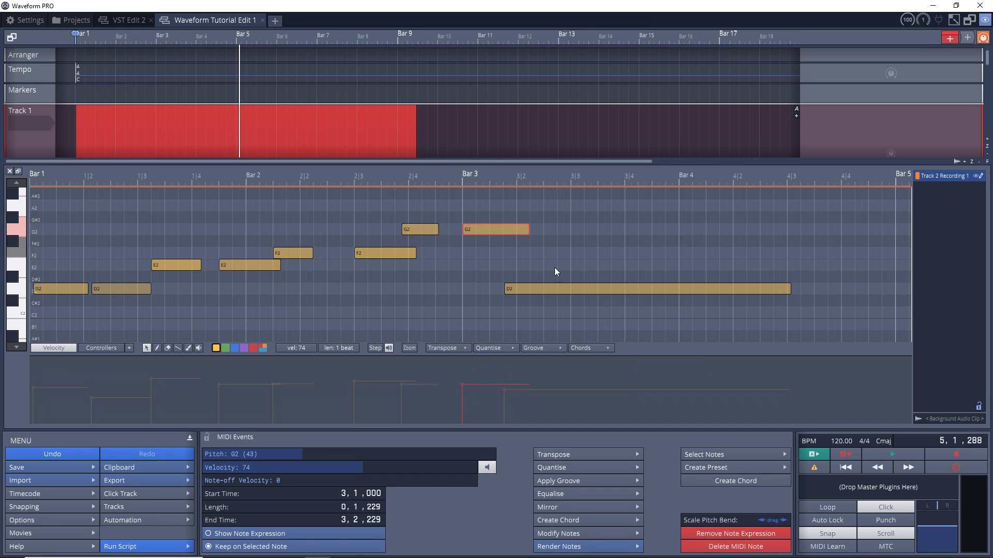
Quantise note start times to the nearest 1/4 beat
click(508, 350)
mouse_move(545, 358)
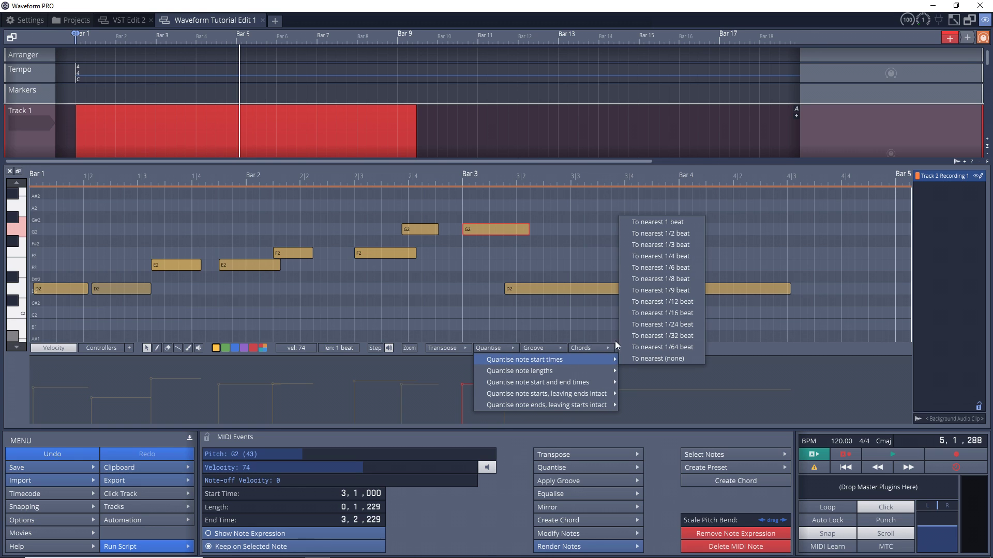
click(687, 256)
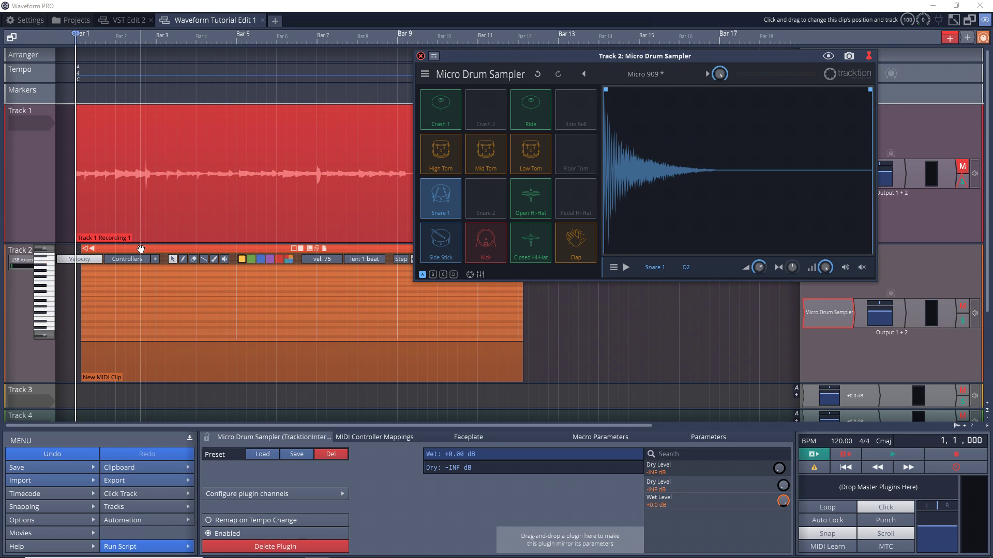
Open the Track 2 MIDI clip, start playback and raise the chorus speed to 3.3 Hz
double_click(164, 250)
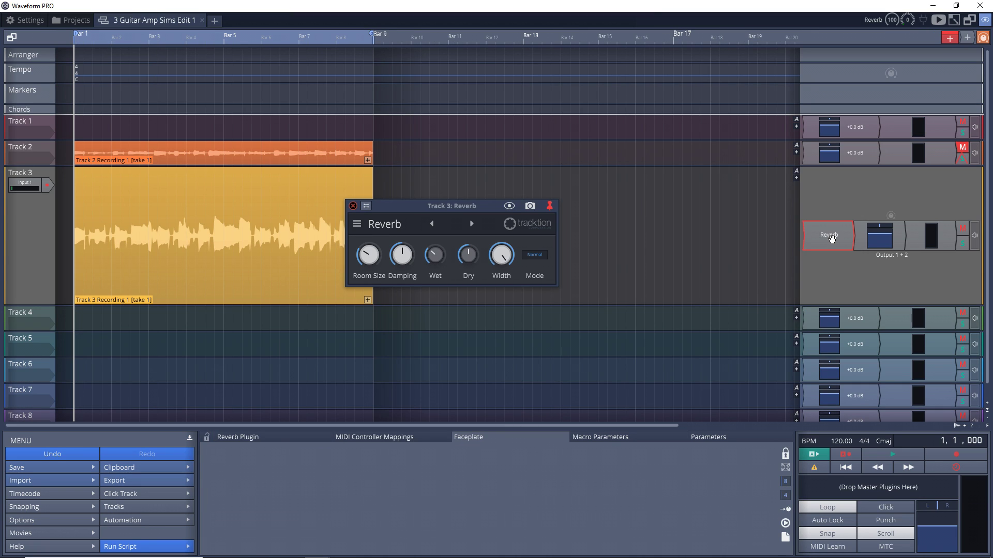
key(space)
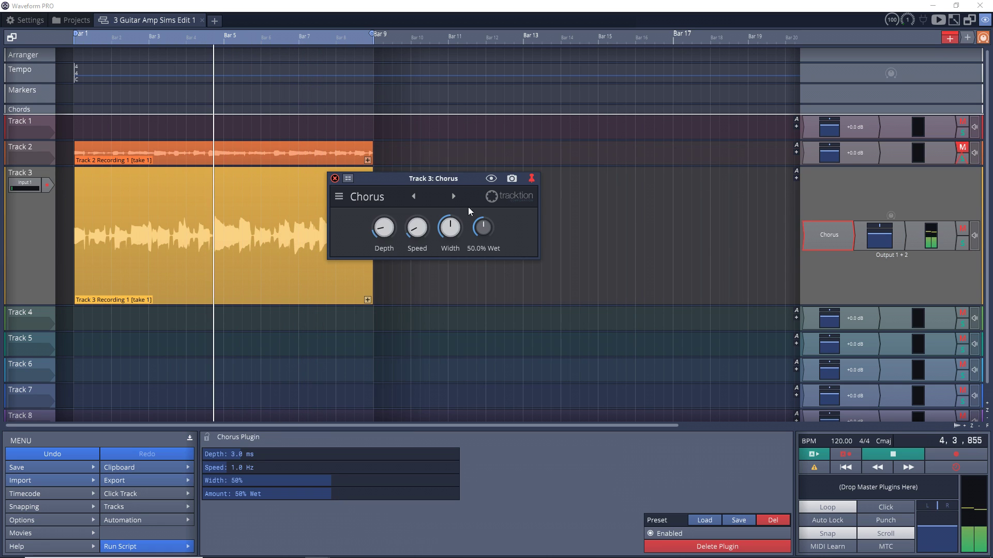
drag(416, 228, 399, 206)
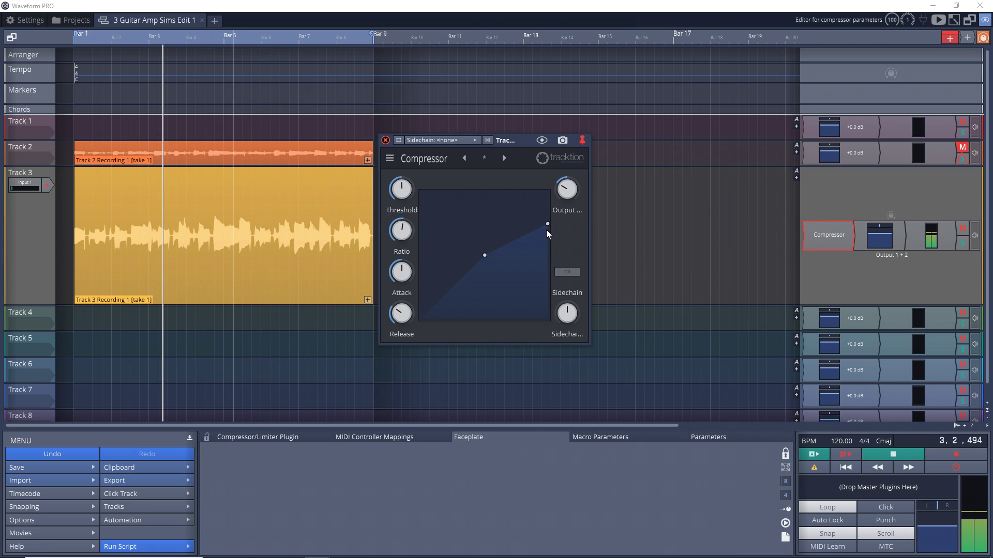
Reshape the compressor curve and generate a bassline pattern in the clip
mouse_move(546, 229)
mouse_down()
mouse_move(529, 261)
mouse_move(547, 224)
mouse_up()
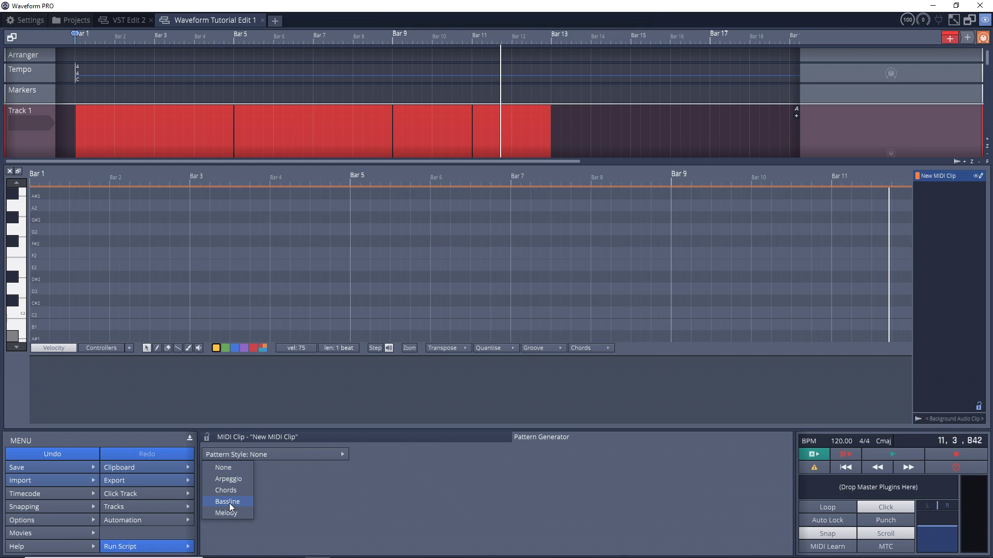
click(228, 501)
click(233, 521)
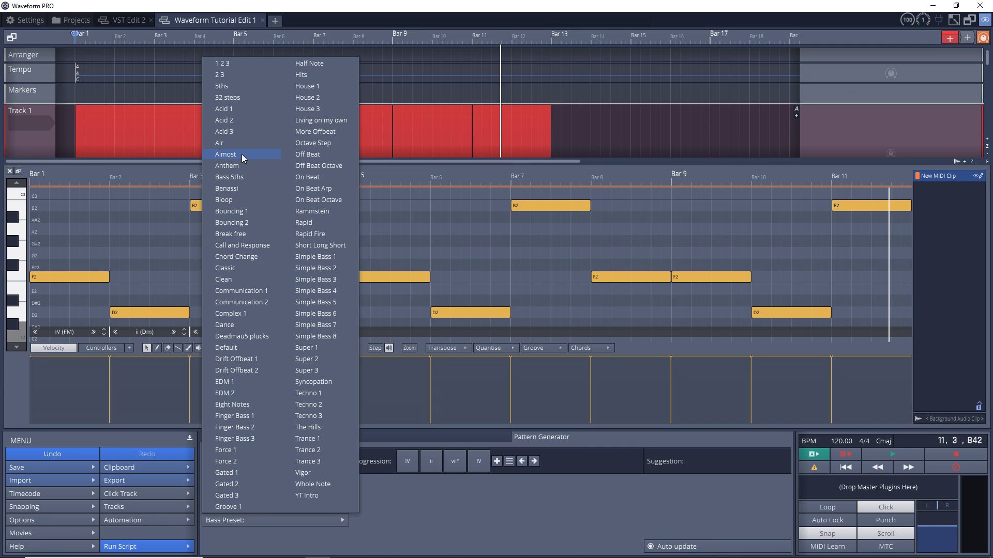
Apply the Simple Bass 1 pattern and play it from Bar 1
click(321, 258)
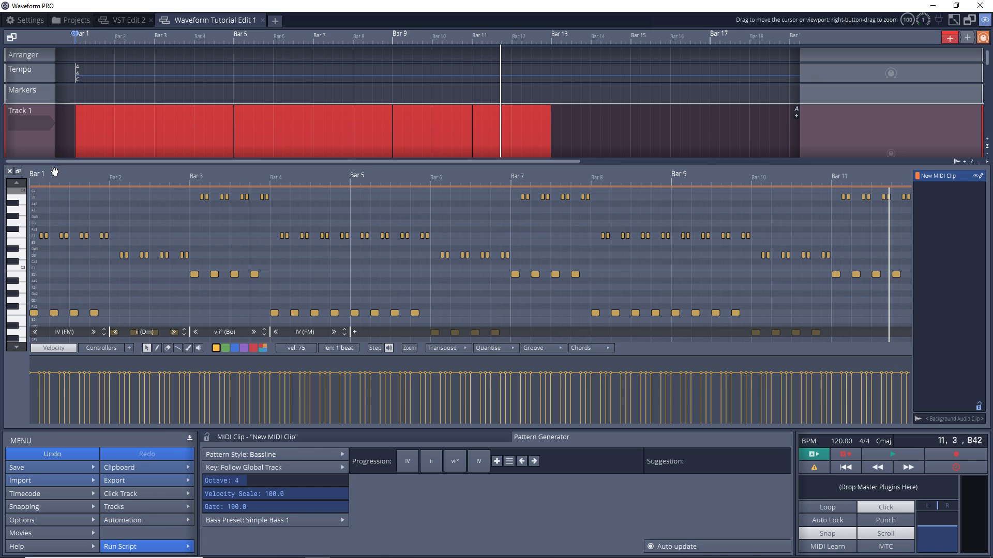
click(72, 89)
key(space)
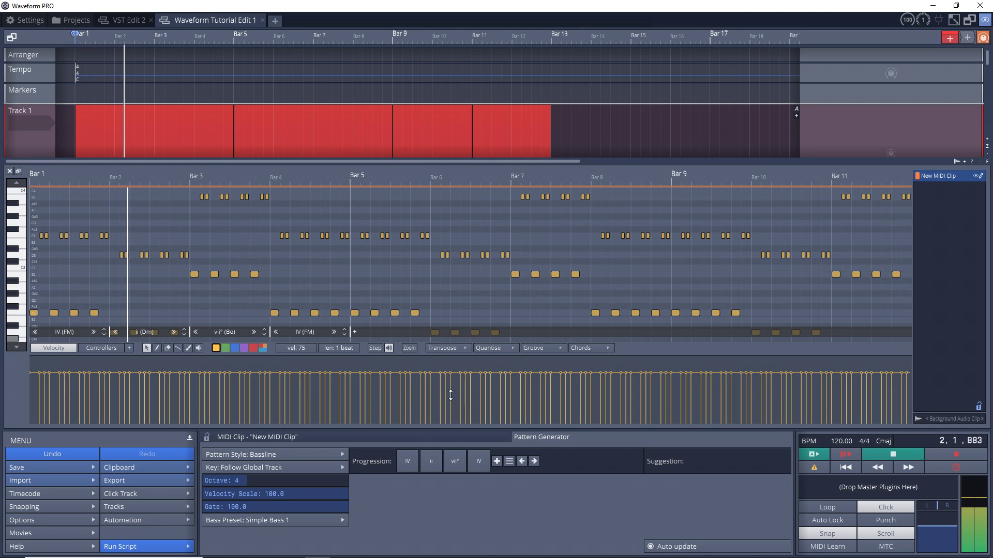
Regenerate the bassline with the Techno 1 preset and play it
click(320, 523)
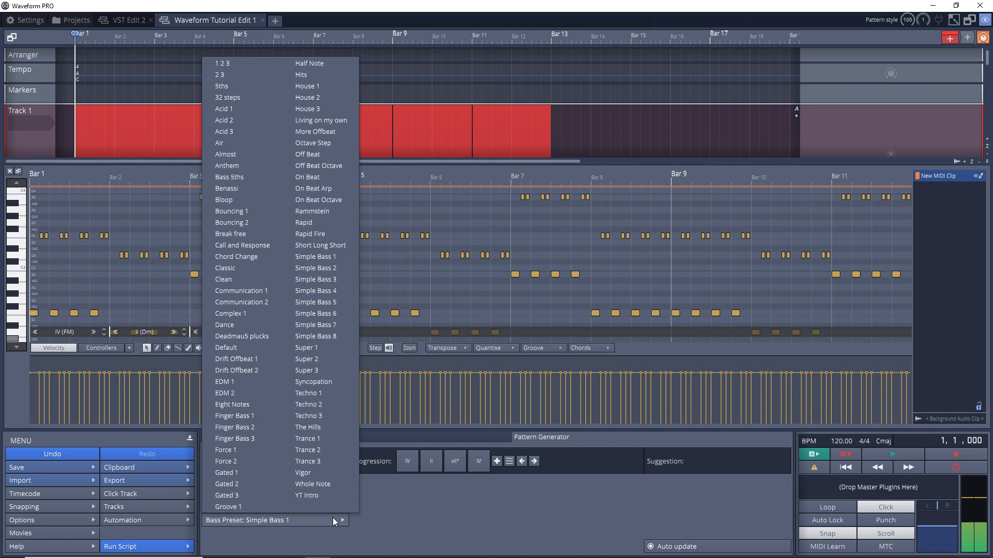
click(308, 394)
key(space)
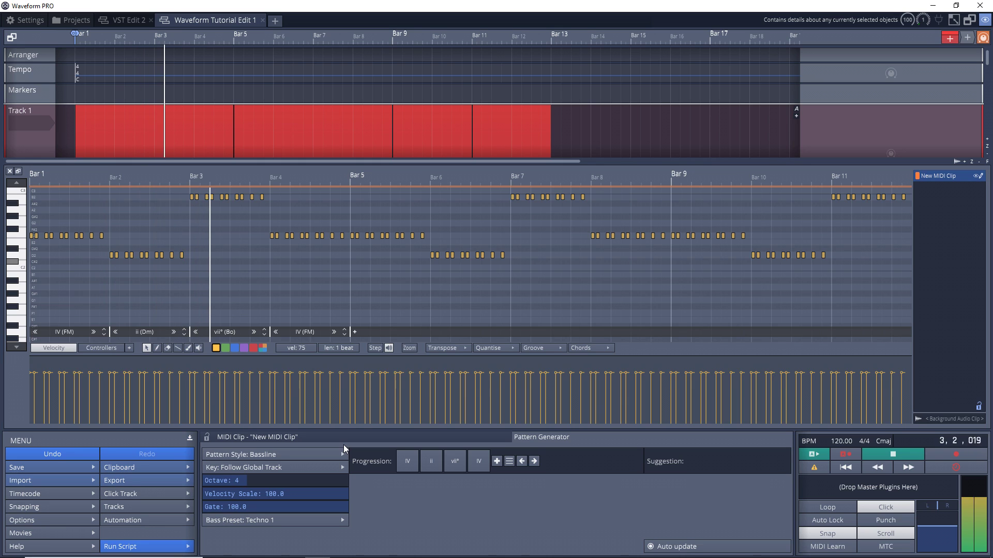
key(space)
Regenerate the bassline with Chord Change, then Benassi, playing each
click(331, 522)
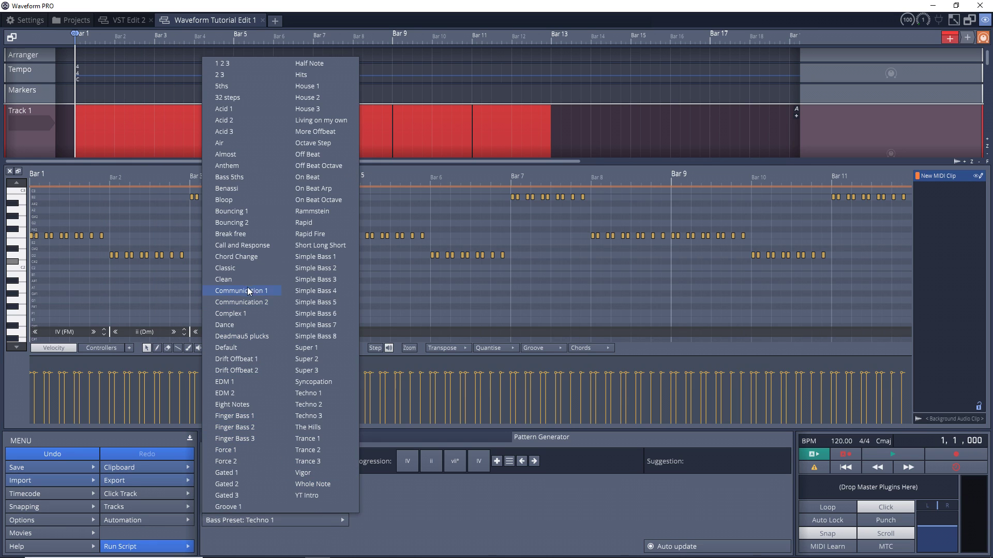
click(240, 196)
key(space)
key(space)
click(286, 521)
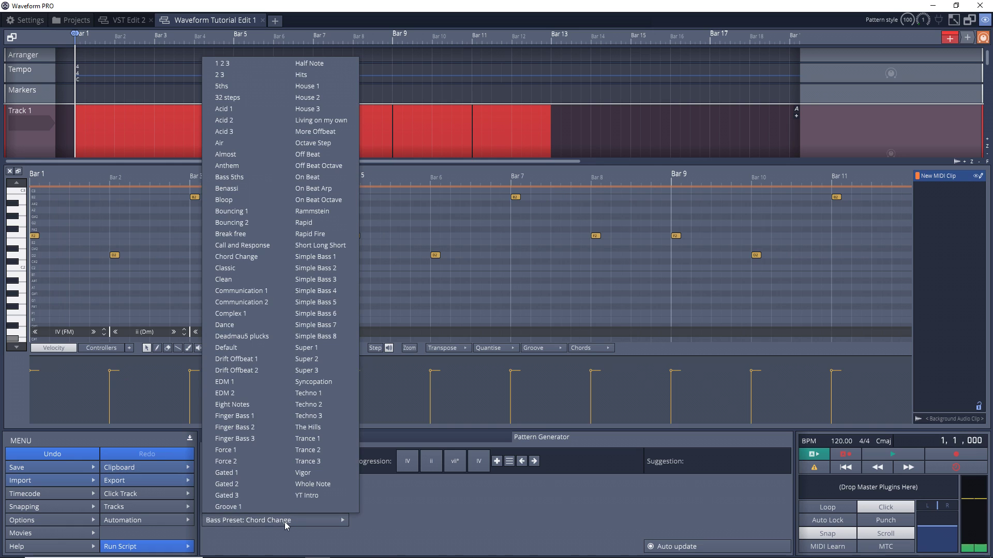
click(239, 191)
key(space)
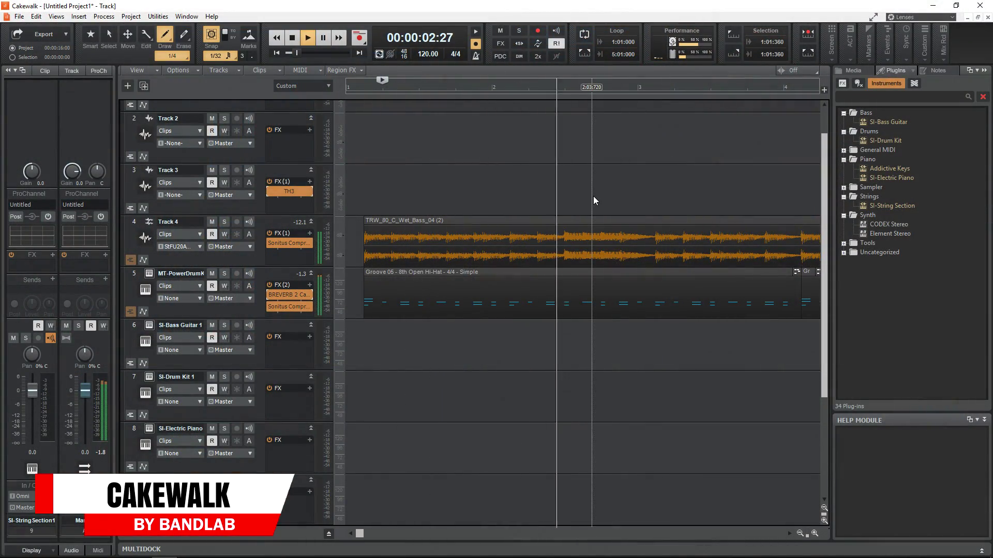
In the Groove 05 Piano Roll, move drum notes up to F#4, F4 and Eb4 at new beats
key(space)
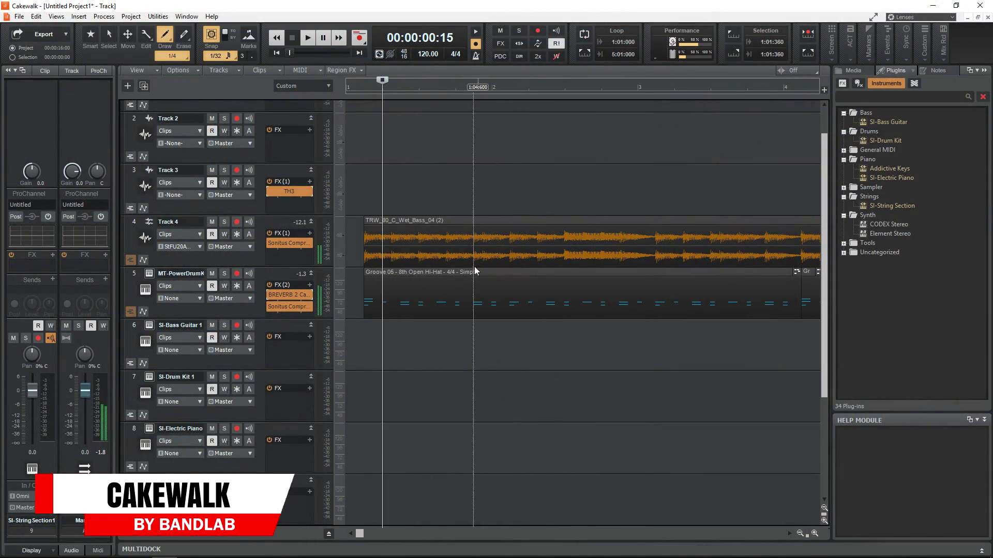
double_click(475, 273)
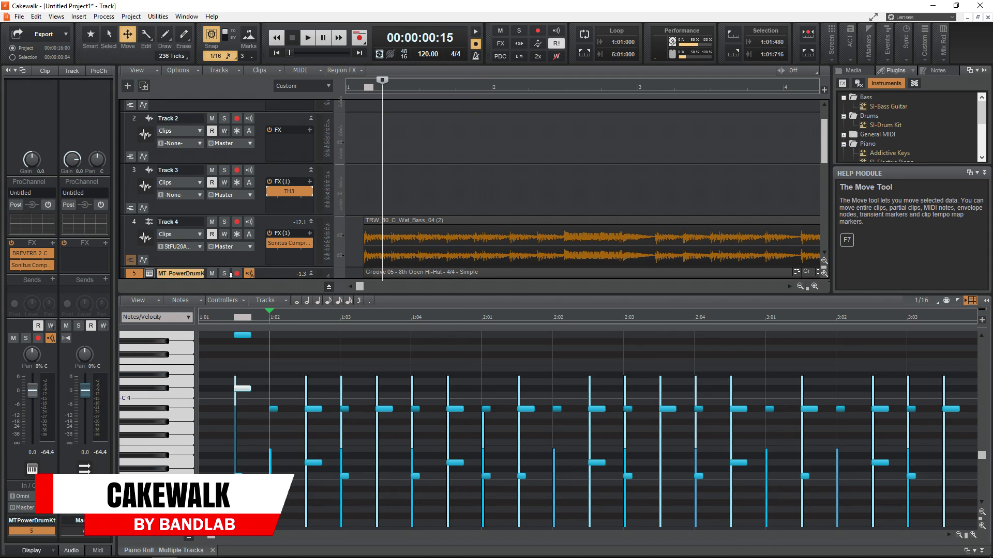
drag(241, 388, 293, 357)
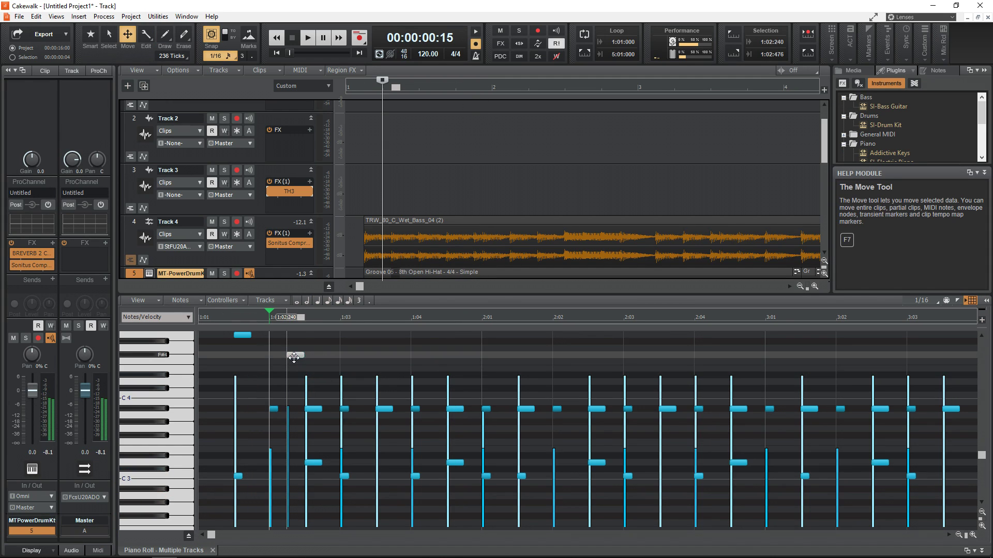
drag(313, 409, 349, 362)
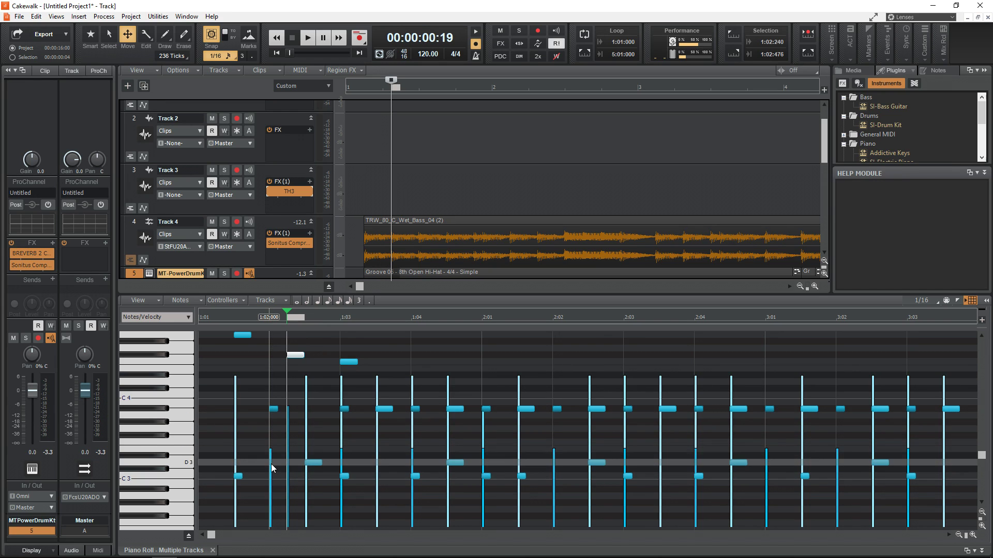
drag(388, 408, 517, 348)
drag(532, 409, 569, 377)
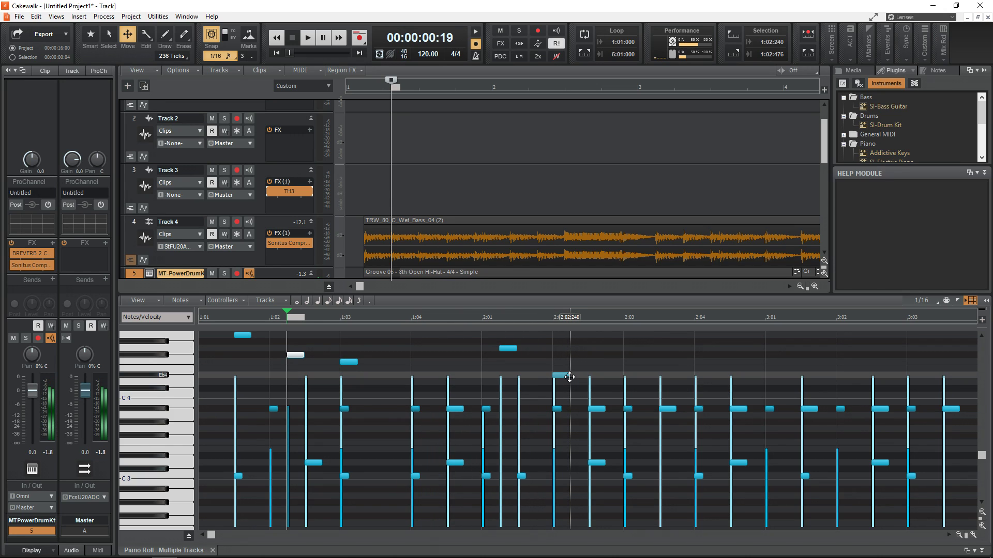
key(d)
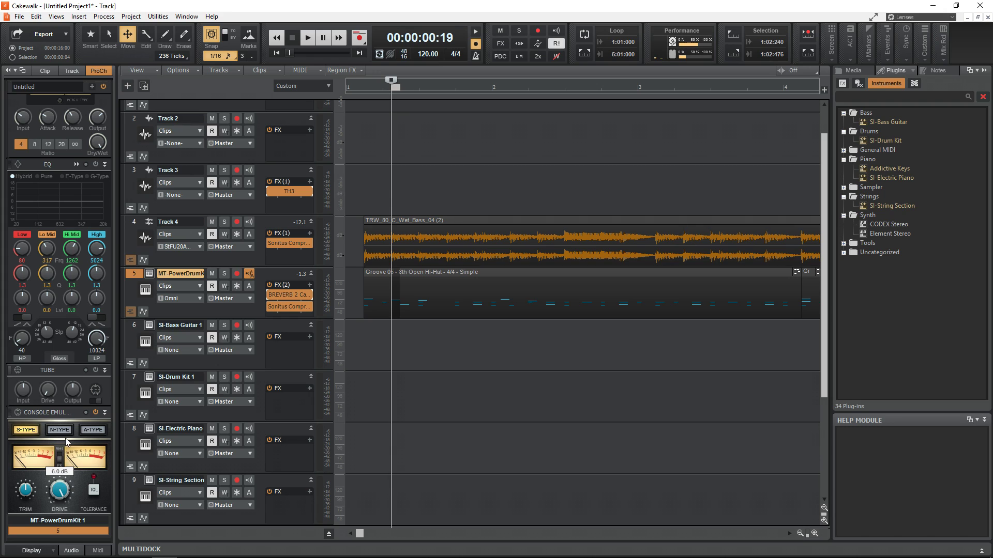
Play the project and scroll Track 3's TH3 rig view to the Rock 900 amp head
key(space)
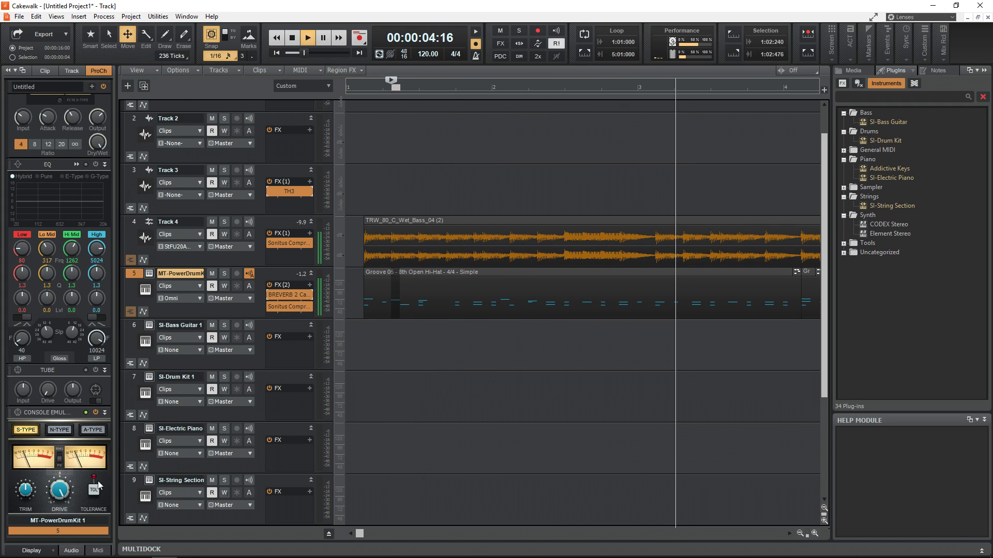
mouse_move(26, 495)
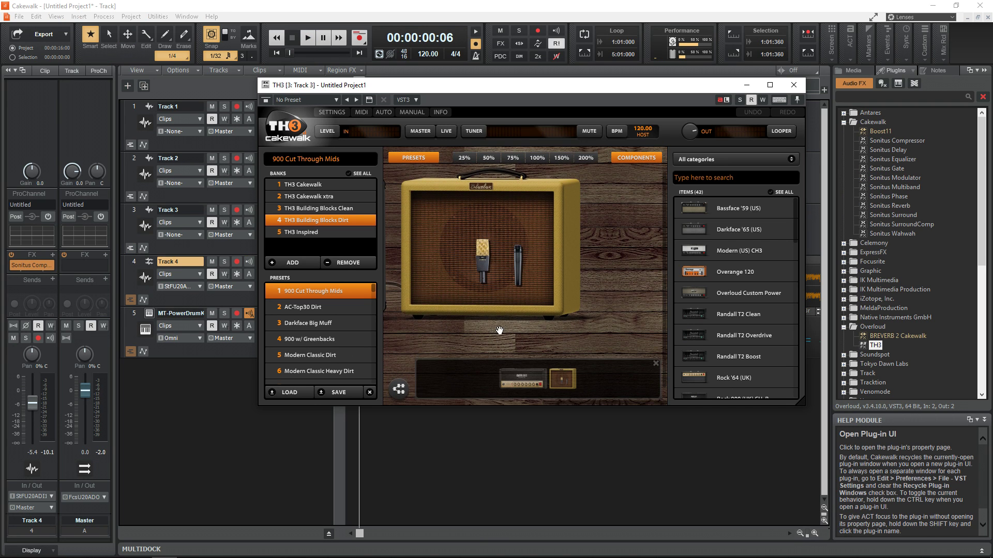
drag(499, 330, 835, 336)
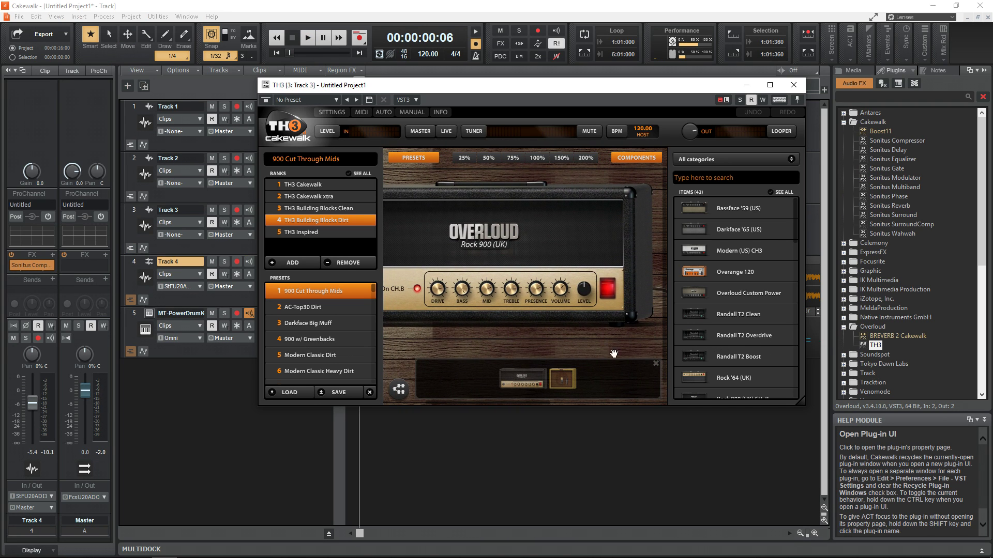
Load the AC-Top30 Dirt preset in TH3 and view its speaker cabinet and amp
click(320, 307)
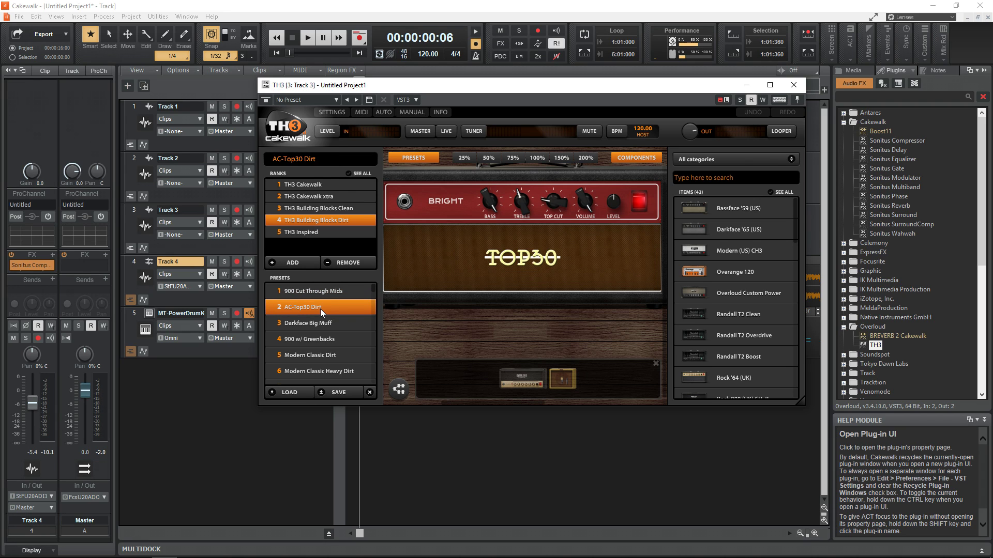
drag(542, 325, 230, 336)
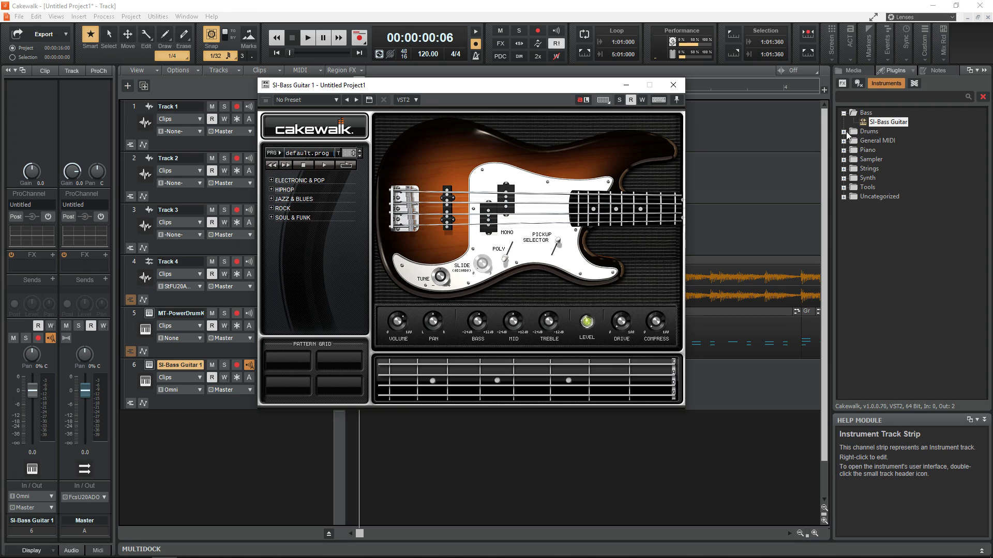
click(845, 133)
Add SI-Drum Kit and SI-Electric Piano tracks, audition SI-String Section, and play the project
double_click(864, 140)
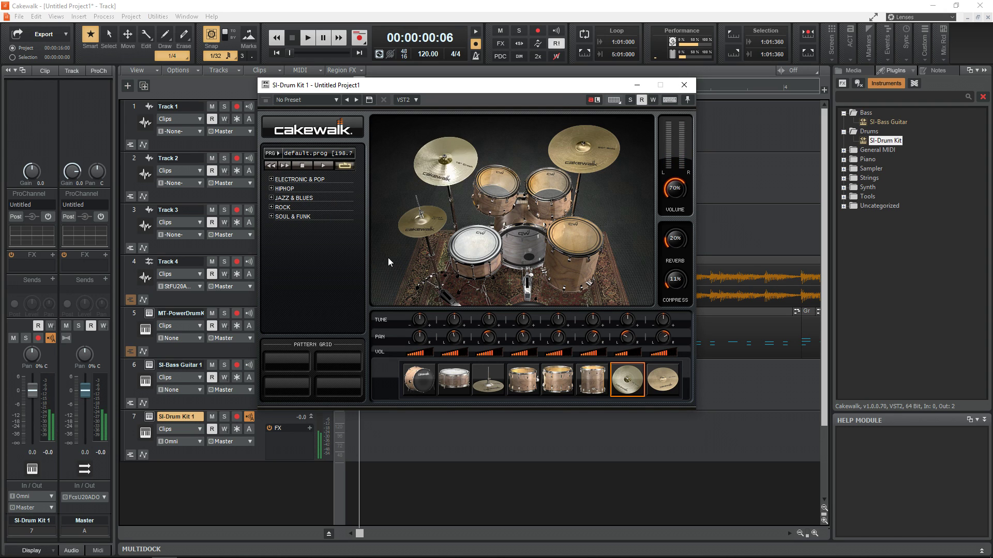
click(498, 393)
click(585, 387)
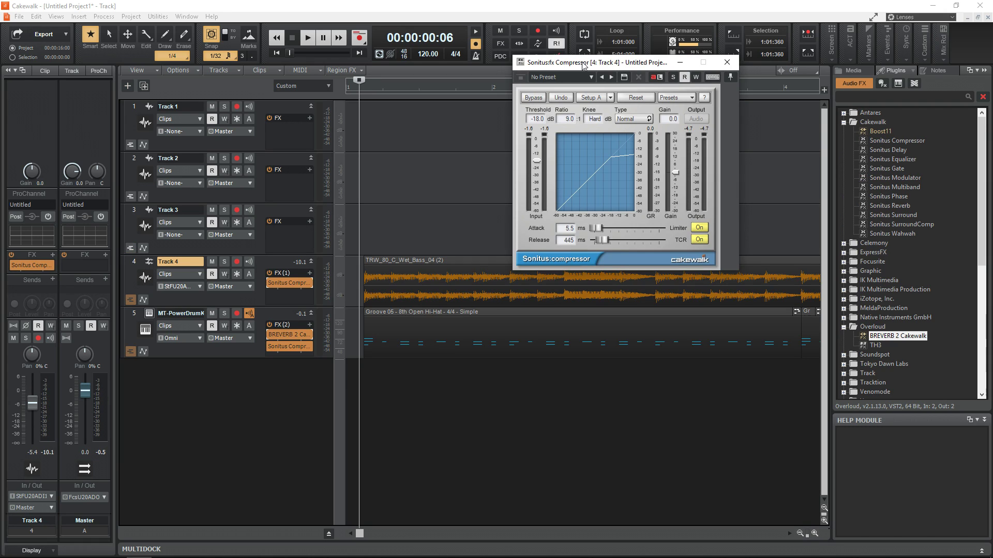
key(space)
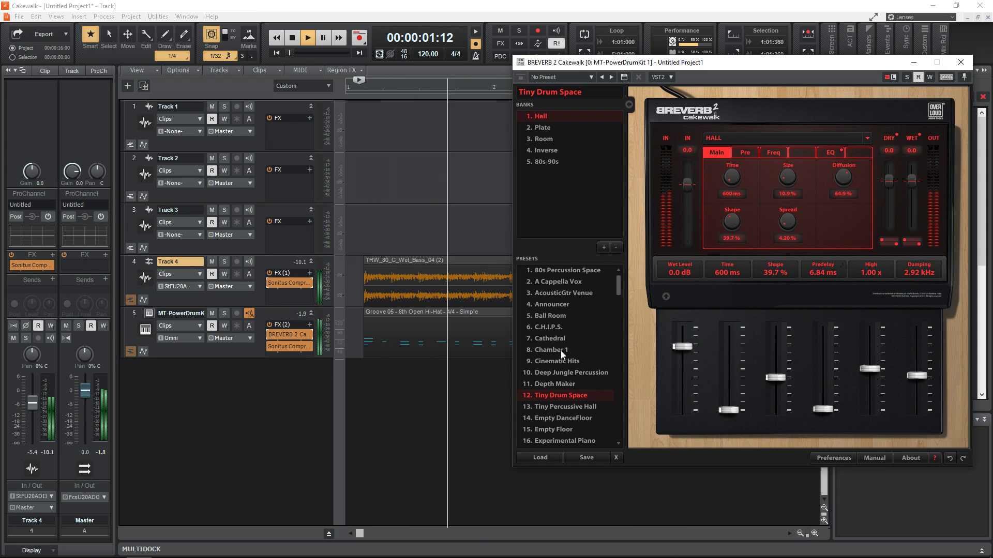
Audition the Chamber 1, Ball Room and 80s Percussion Space presets, then load VibraRoom from the Room bank
click(560, 350)
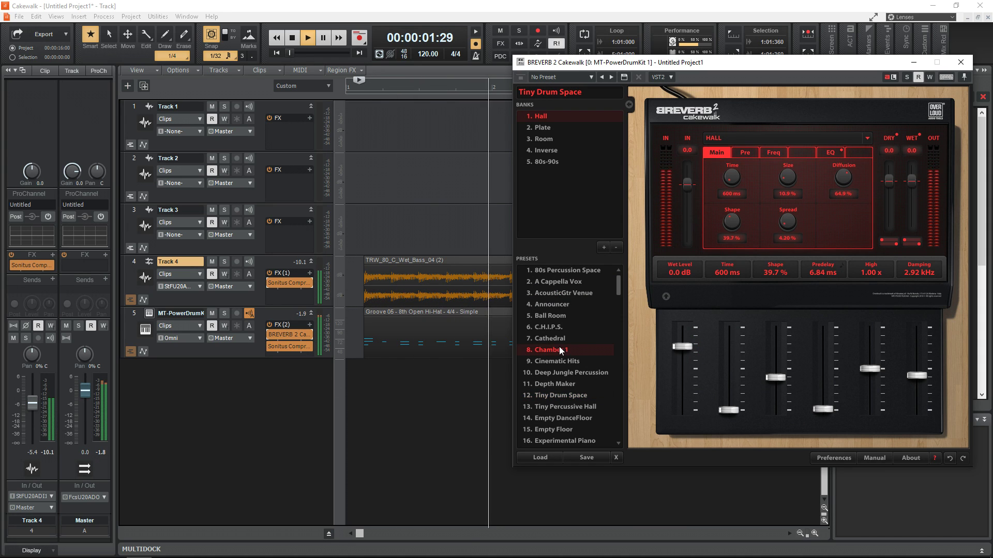
click(557, 318)
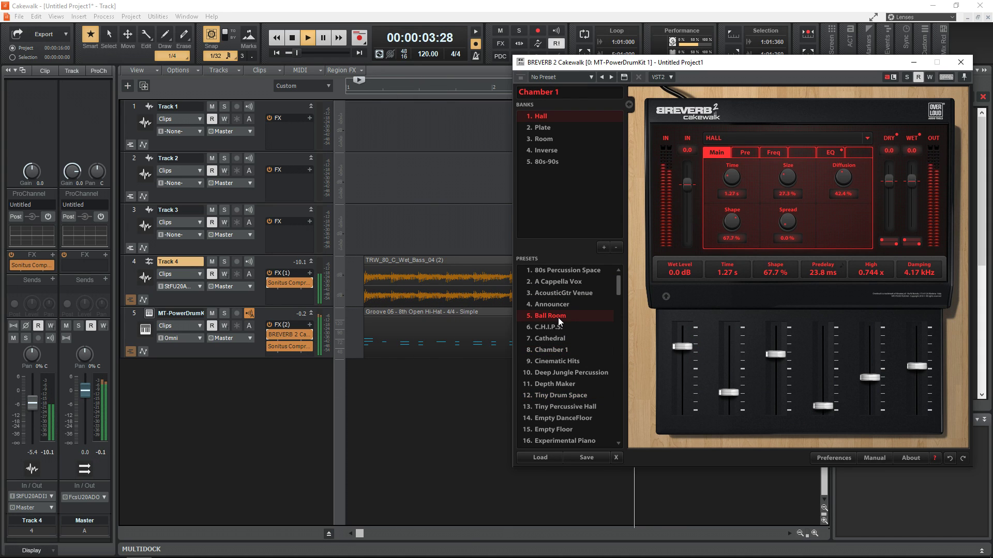
click(565, 271)
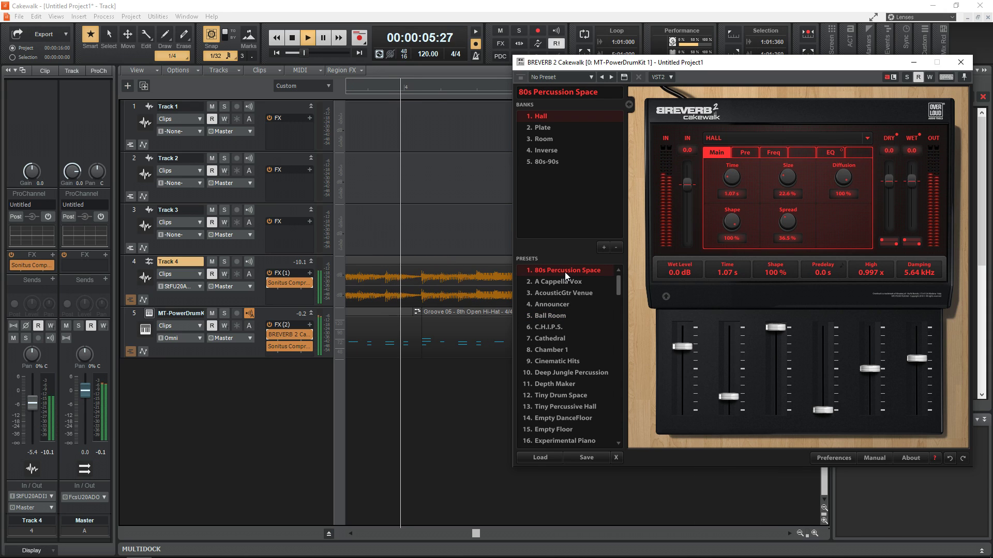
click(547, 141)
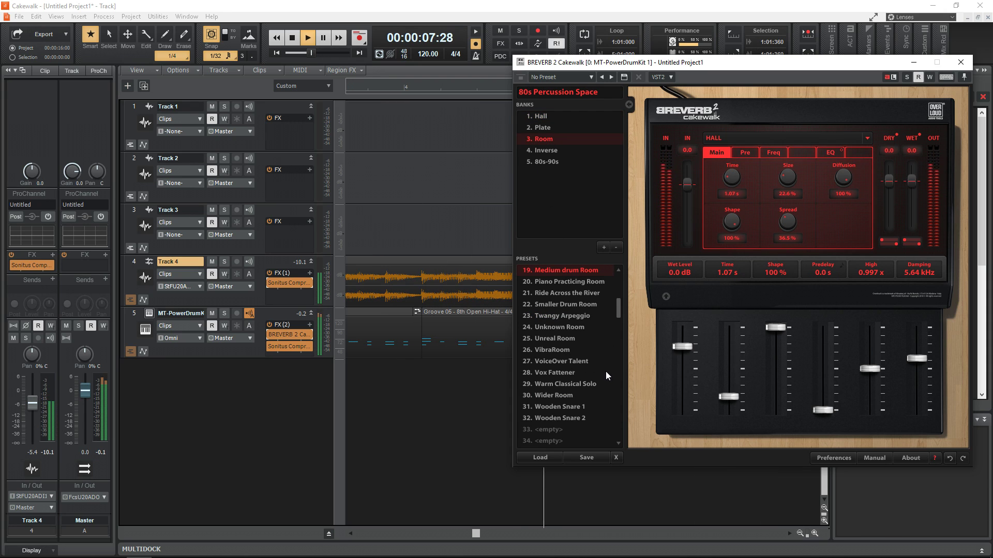
click(555, 350)
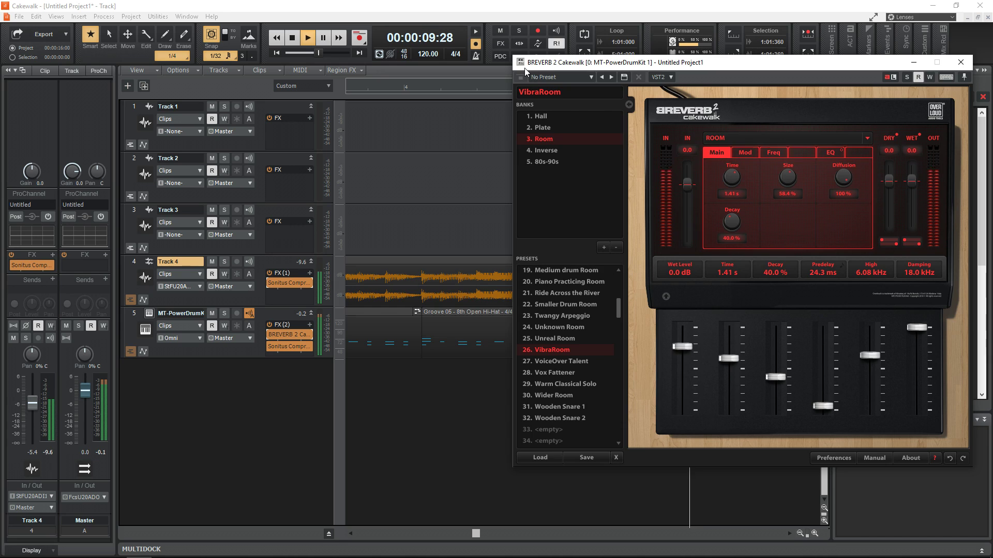
Close the BREVERB 2 window, return to the start and stop playback
click(960, 62)
key(w)
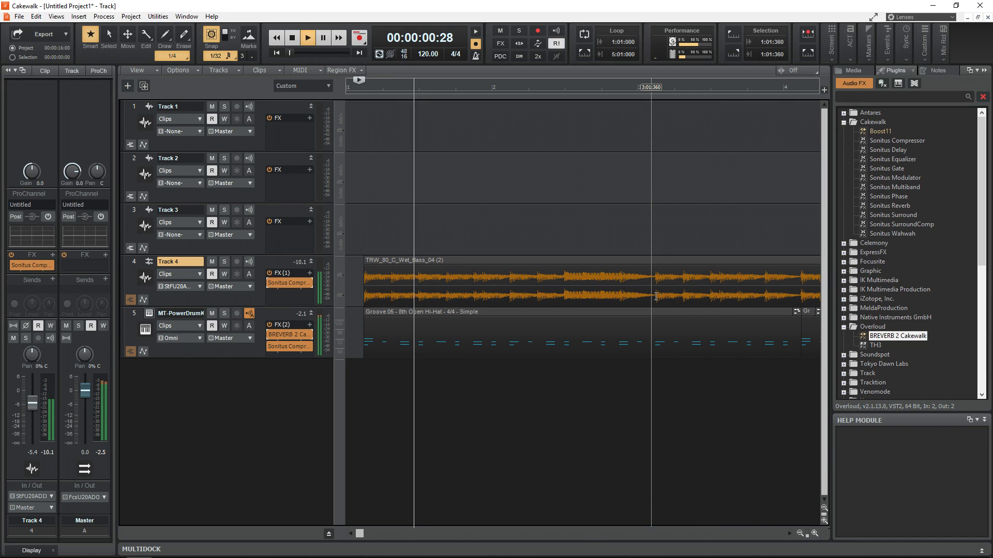
key(space)
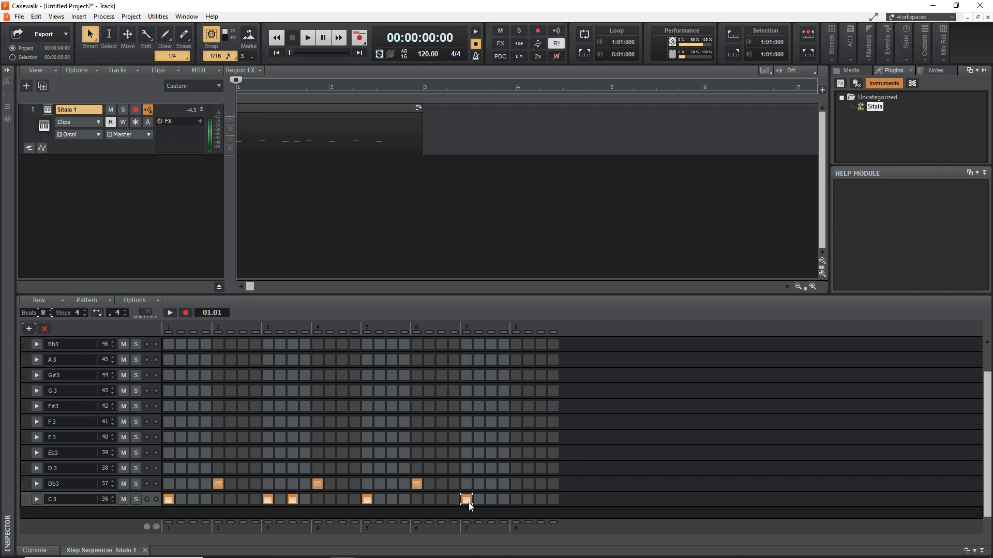
Enable an extra Db3 step near the pattern end, two G3 steps and step 5 of G#3
click(501, 485)
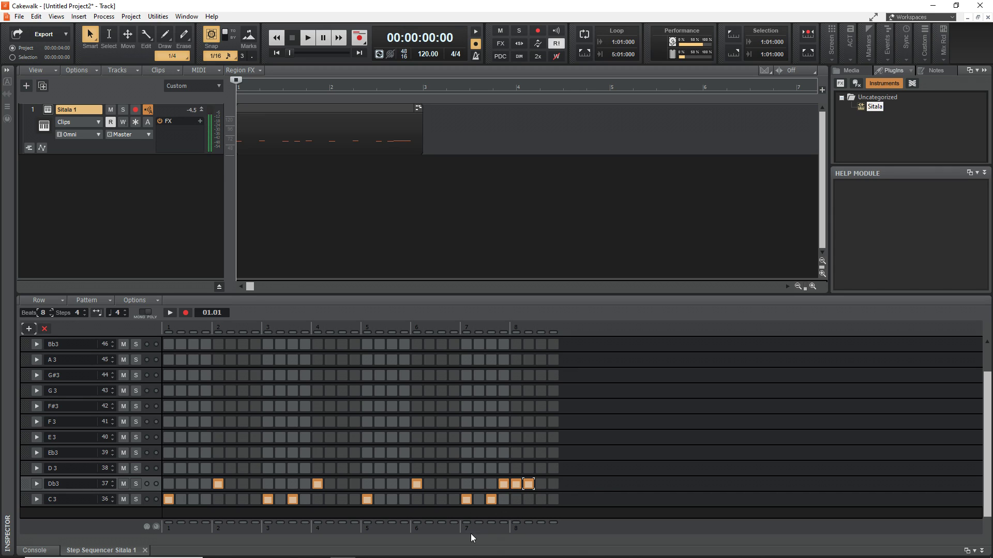
click(169, 391)
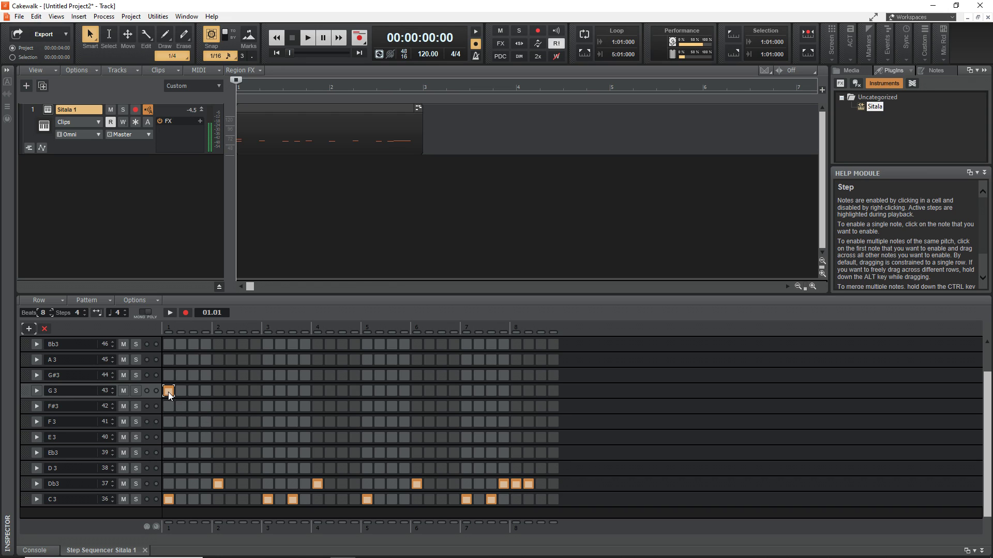
click(218, 375)
click(243, 391)
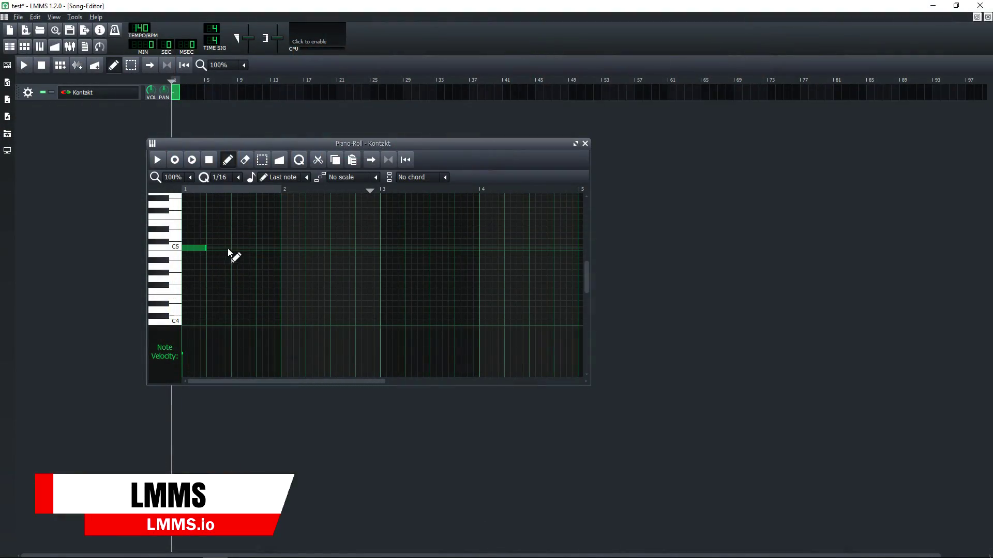
Add repeating C5 notes across bars 1–2 and play them back
drag(227, 249, 244, 249)
click(287, 249)
key(space)
click(335, 249)
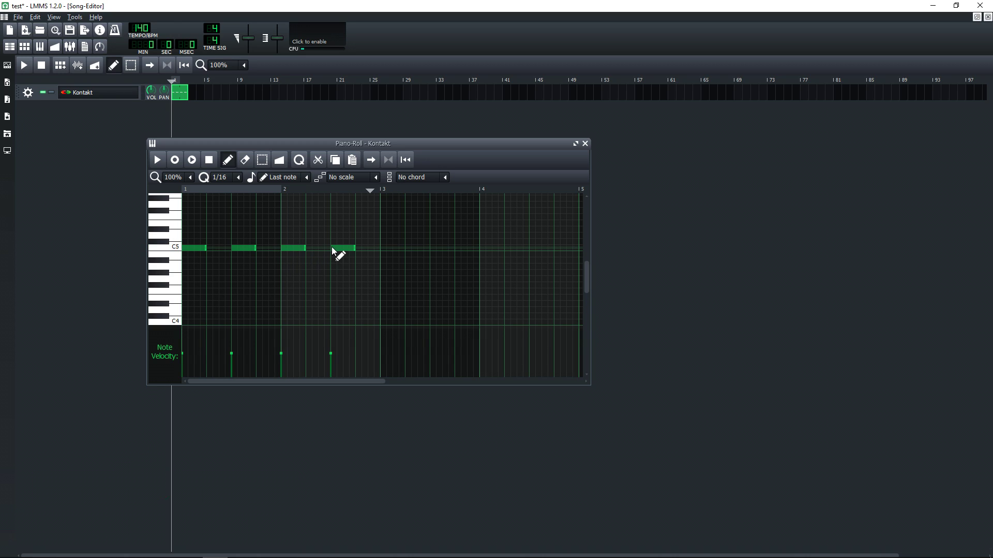
Set the Piano-Roll zoom to 200% and enlarge the window to fill the workspace
click(190, 178)
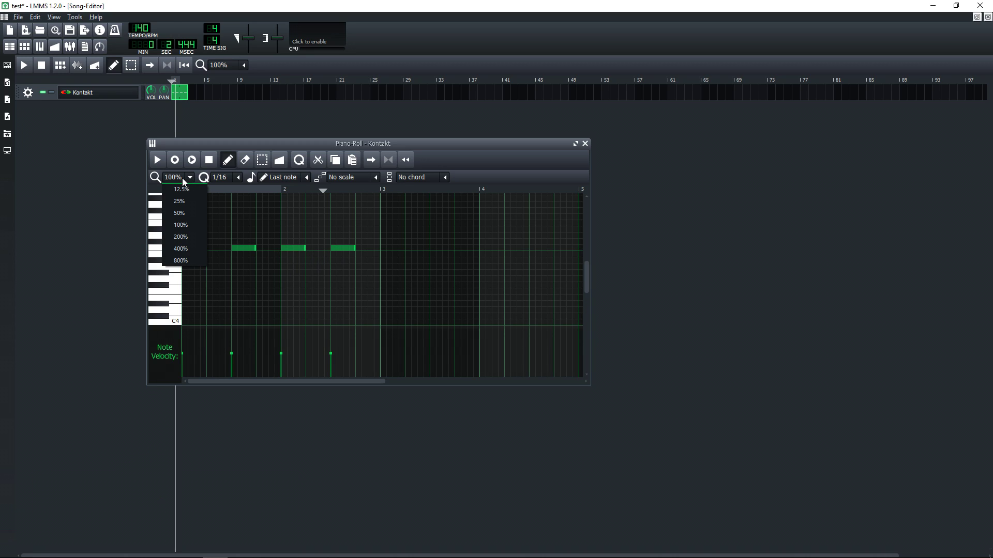
click(205, 237)
drag(386, 146, 371, 128)
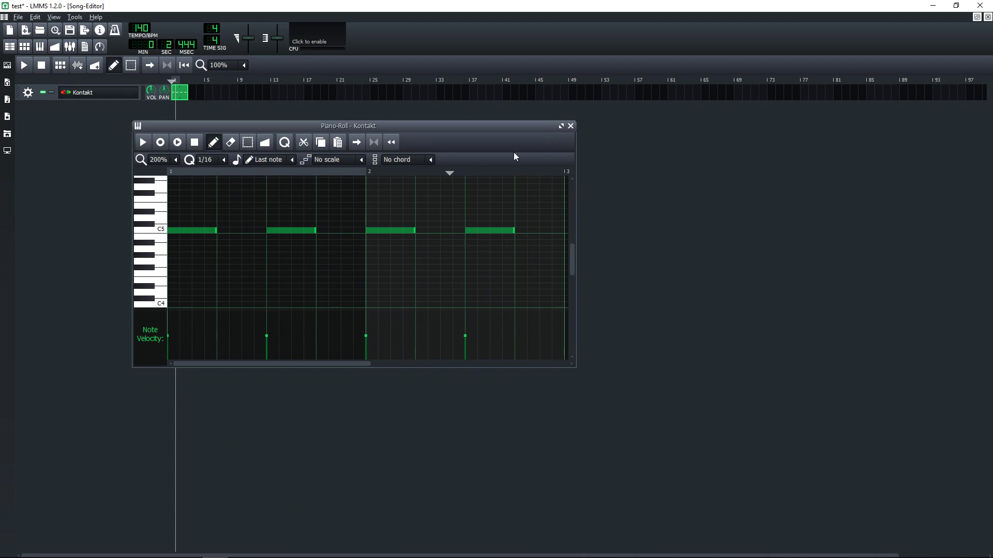
click(560, 126)
Draw a melody of higher and longer notes through bar 4, then stretch the Kontakt clip to repeat through bar 9
click(217, 342)
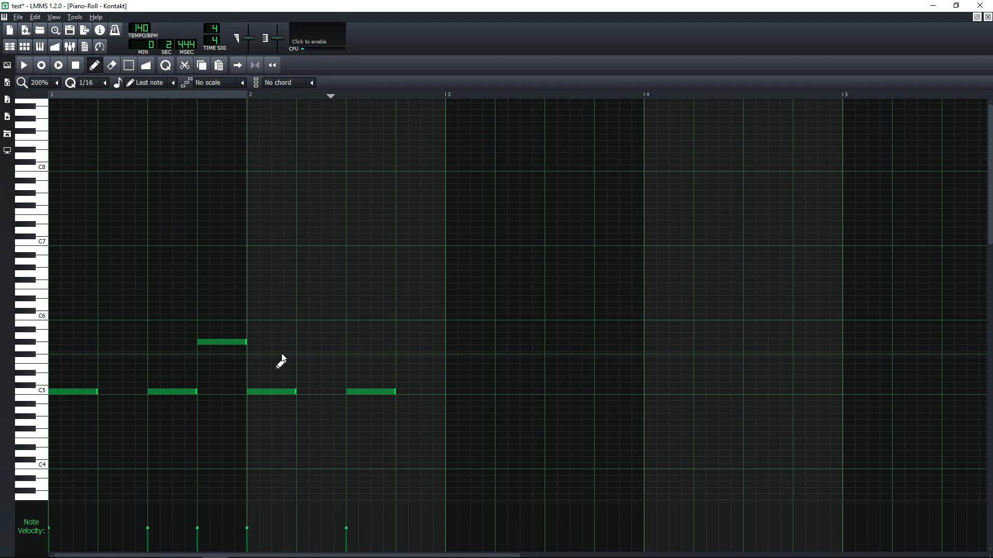
click(308, 356)
drag(345, 354, 459, 372)
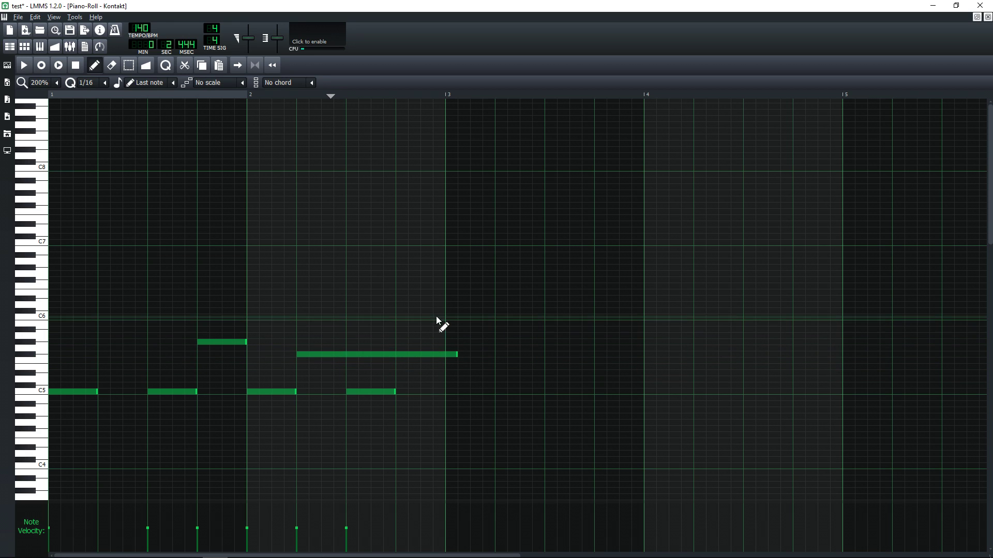
click(455, 306)
click(474, 386)
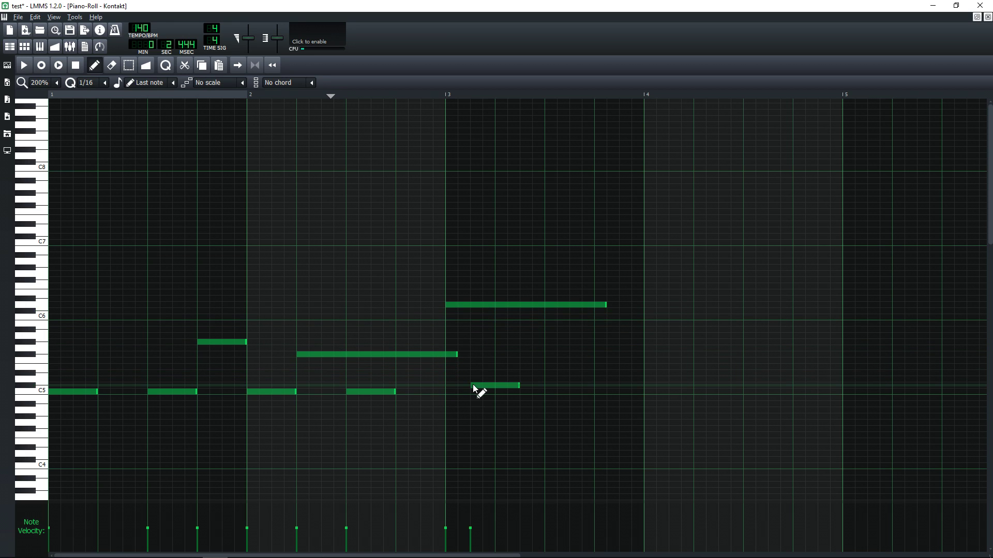
click(526, 355)
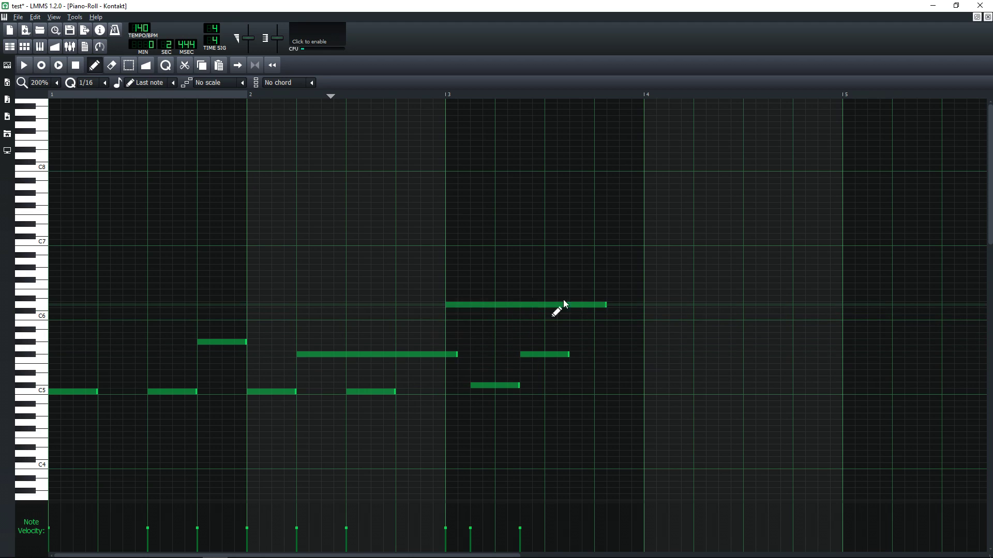
click(646, 294)
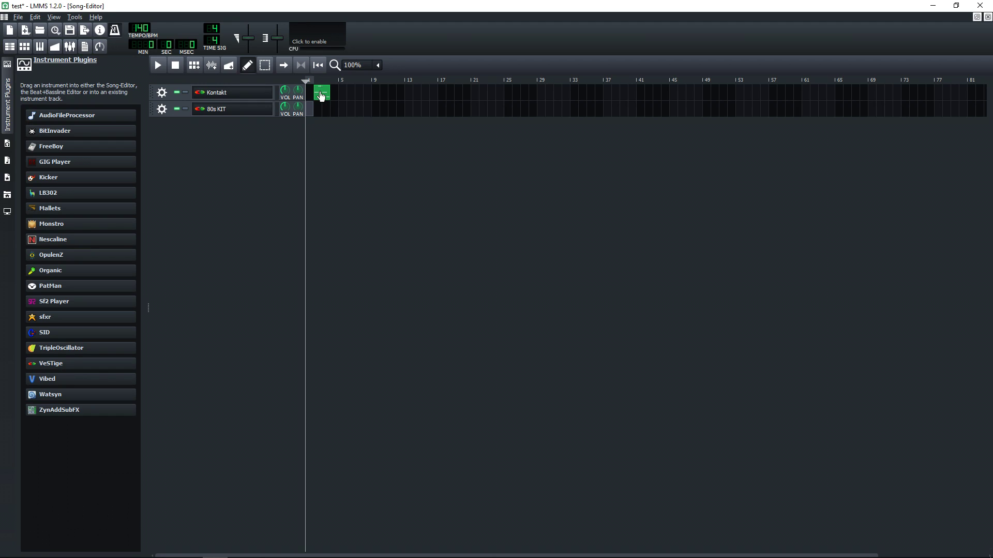
drag(322, 91, 376, 99)
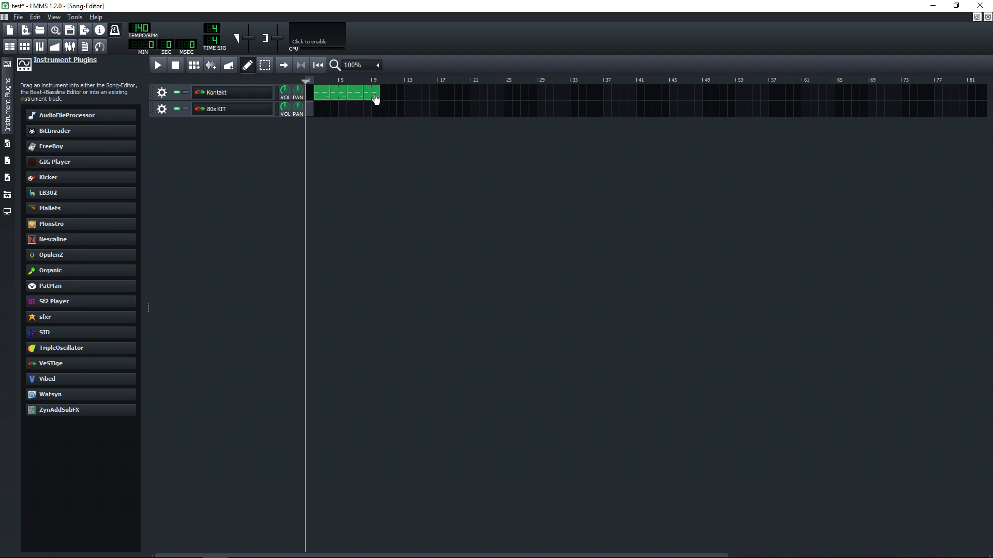
Add a clip on the 80s KIT track, record drum notes into it, and place an extra hit at bar 2
double_click(313, 109)
click(355, 198)
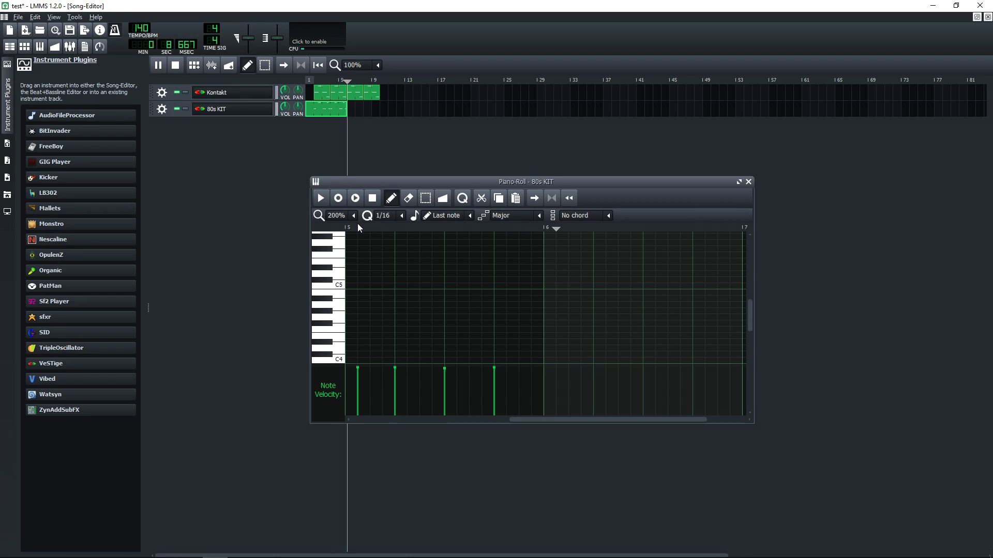
key(space)
drag(389, 241, 394, 243)
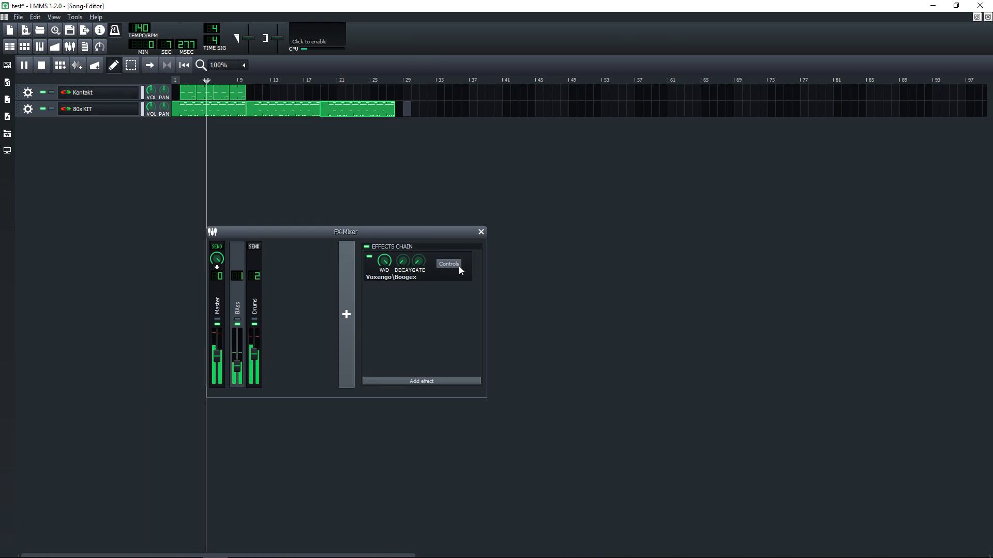
Open the Voxengo Boogex Controls window and move it aside to uncover the FX-Mixer
click(454, 266)
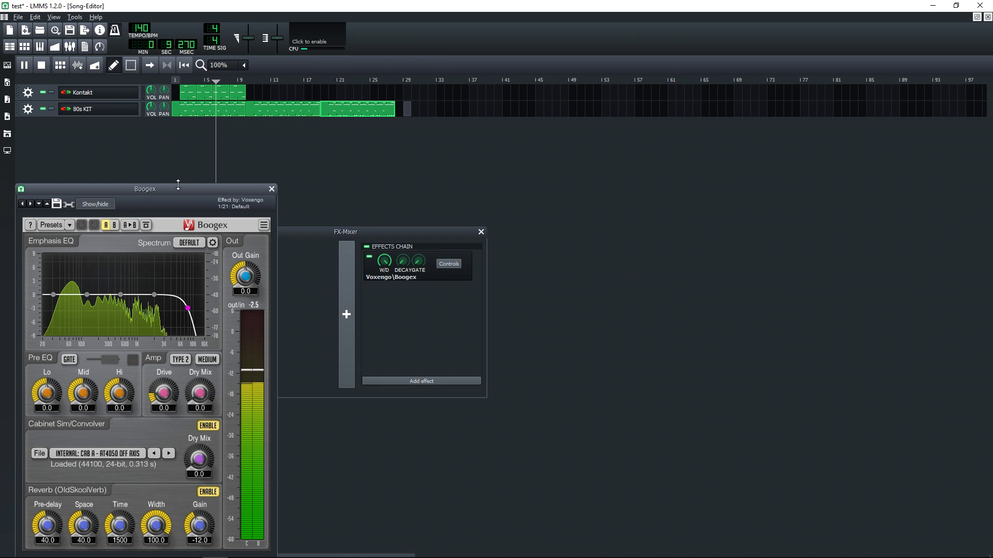
drag(187, 191, 685, 203)
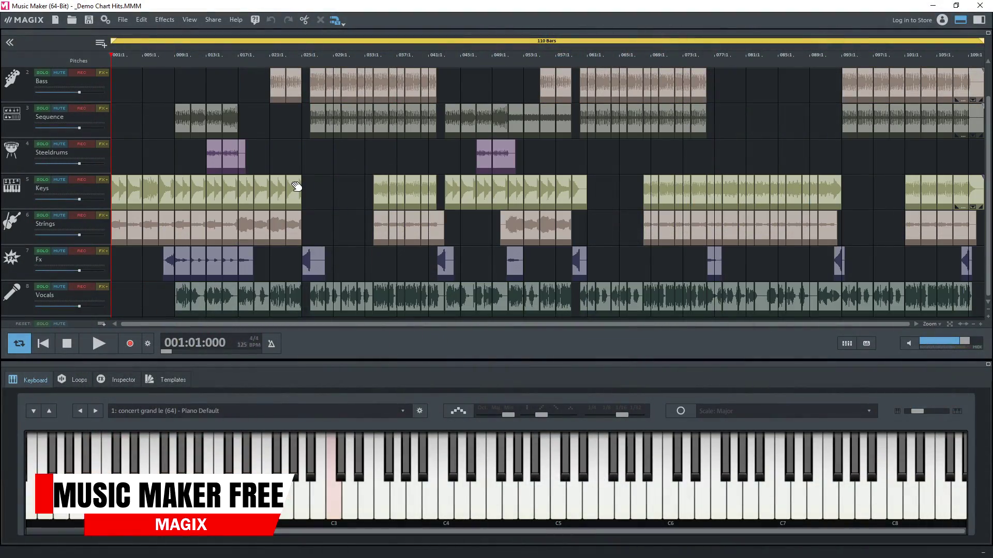
Open the side panel and browse the online store's instrument category
scroll(297, 187, up, 1)
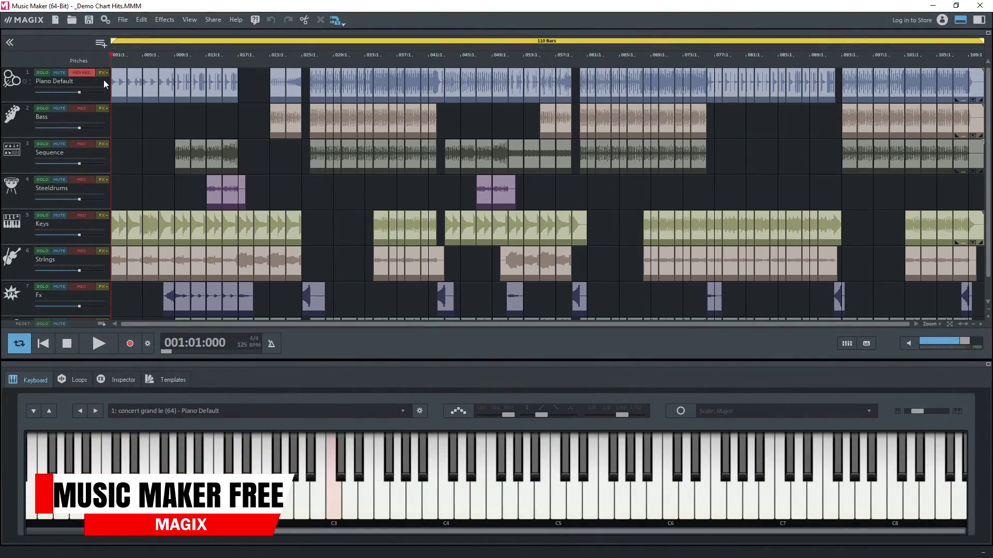
click(980, 20)
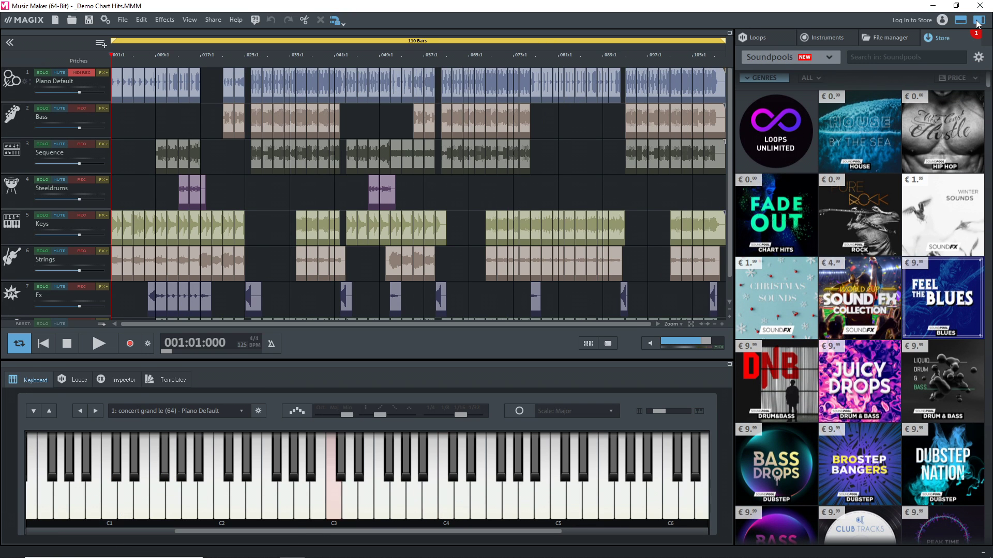
click(829, 56)
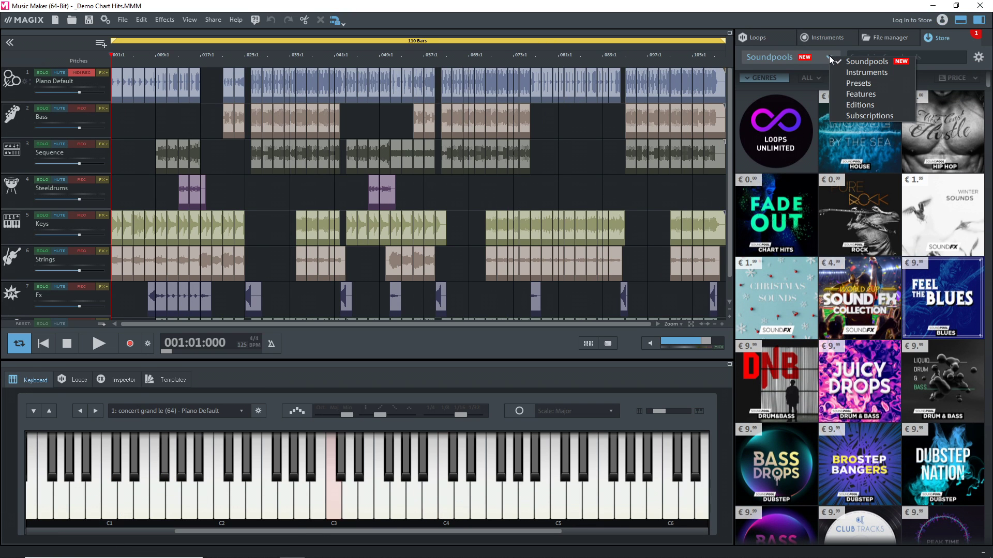
click(848, 73)
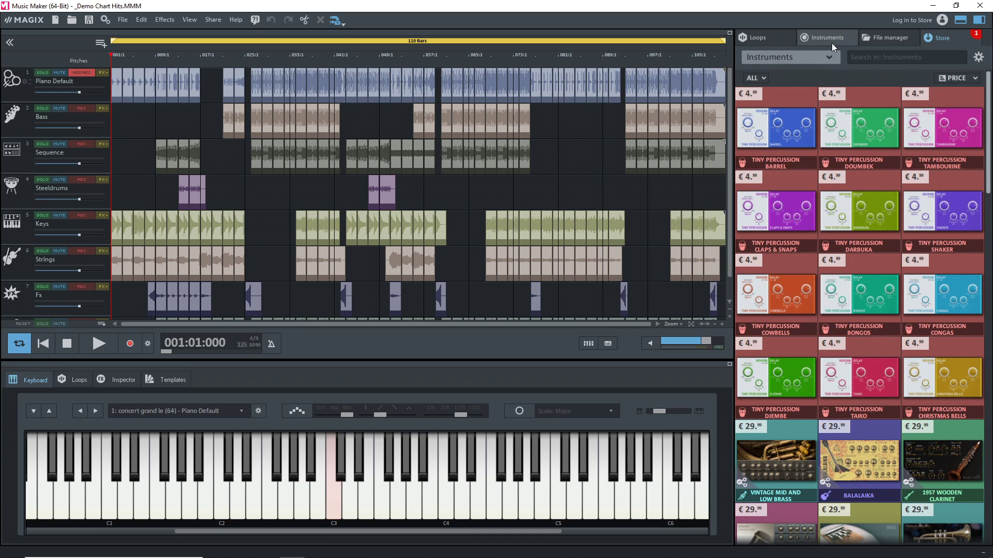
Drag the installed VITA synth onto track 1
click(831, 43)
scroll(842, 386, down, 15)
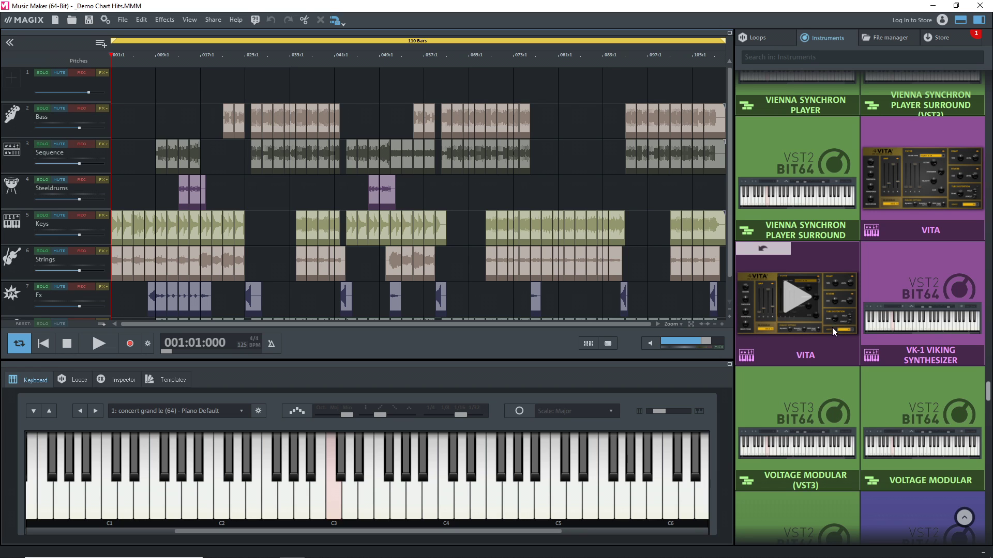
drag(824, 318, 2, 51)
drag(136, 94, 135, 95)
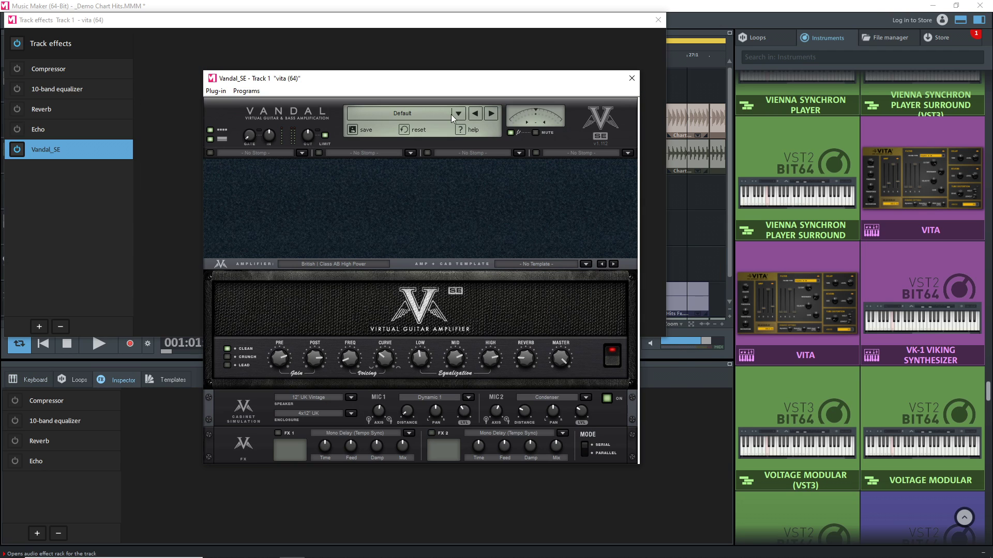
Try the Fat Brit Combo Stereo preset on Vandal_SE, then switch to HighGain Solo
click(457, 113)
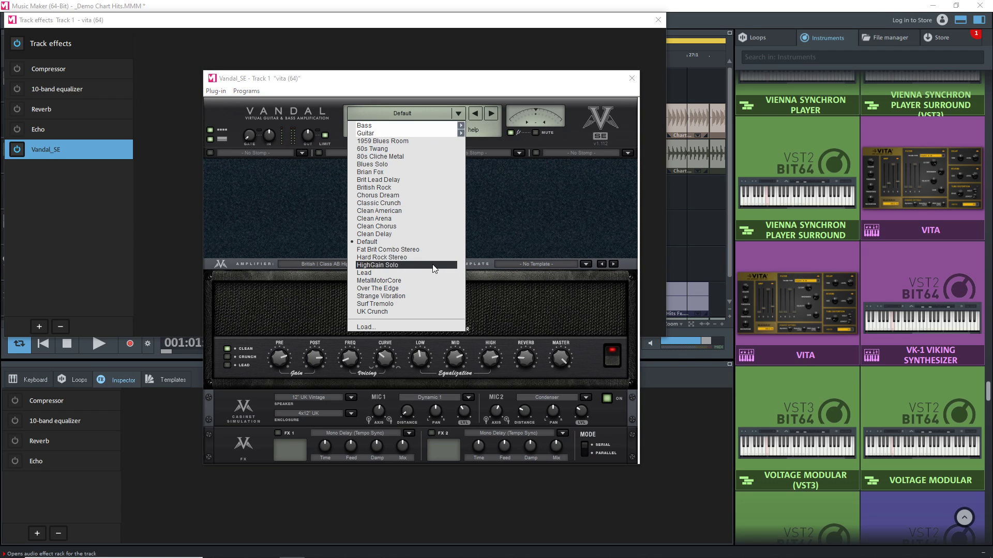
click(424, 250)
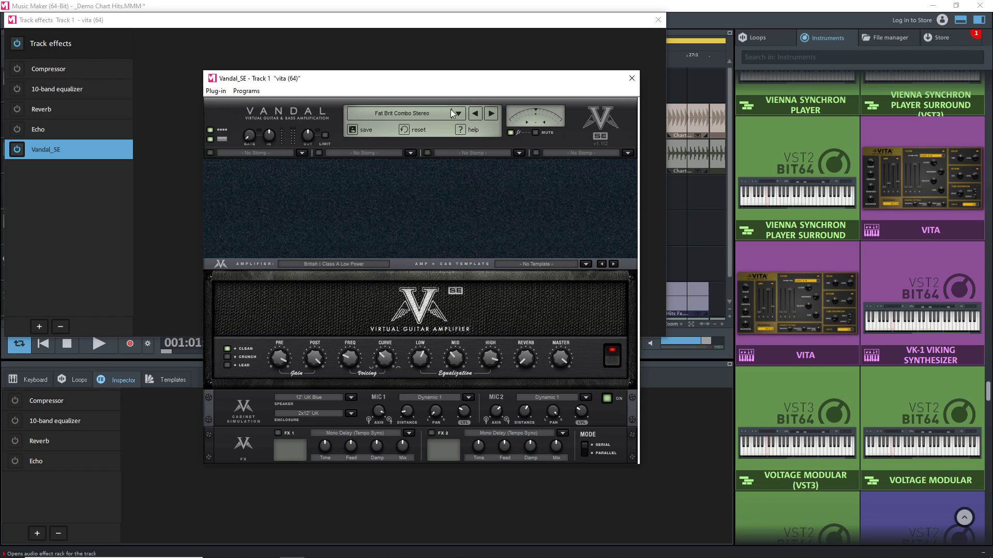
click(457, 114)
click(411, 266)
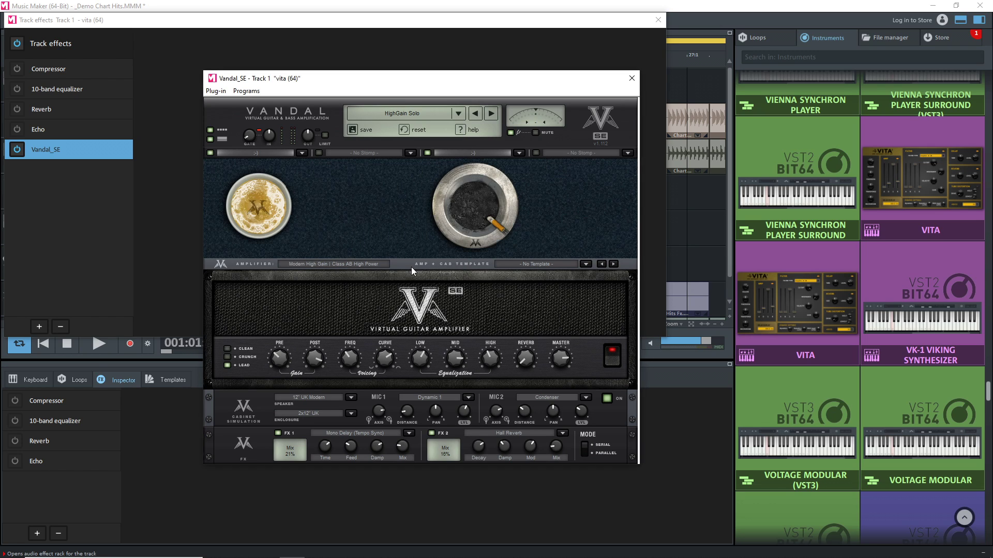
click(461, 114)
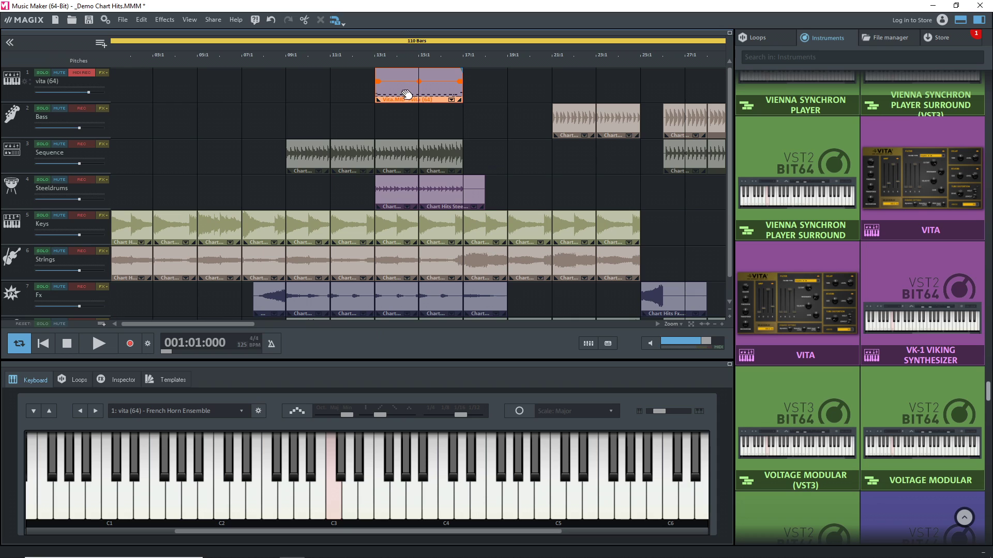
Open Vita.MID in the MIDI Editor and raise four notes to higher pitches, one to C2
double_click(405, 93)
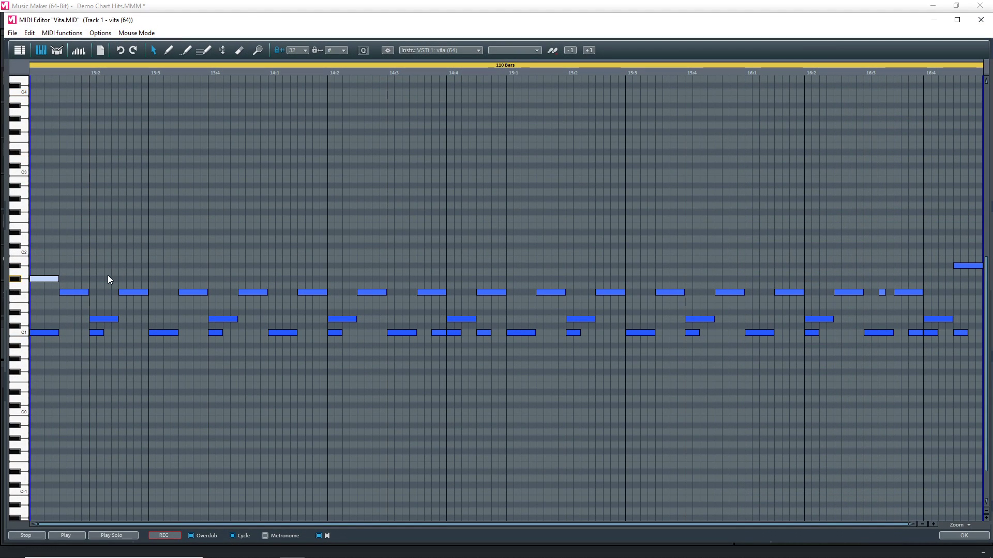
drag(44, 278, 34, 148)
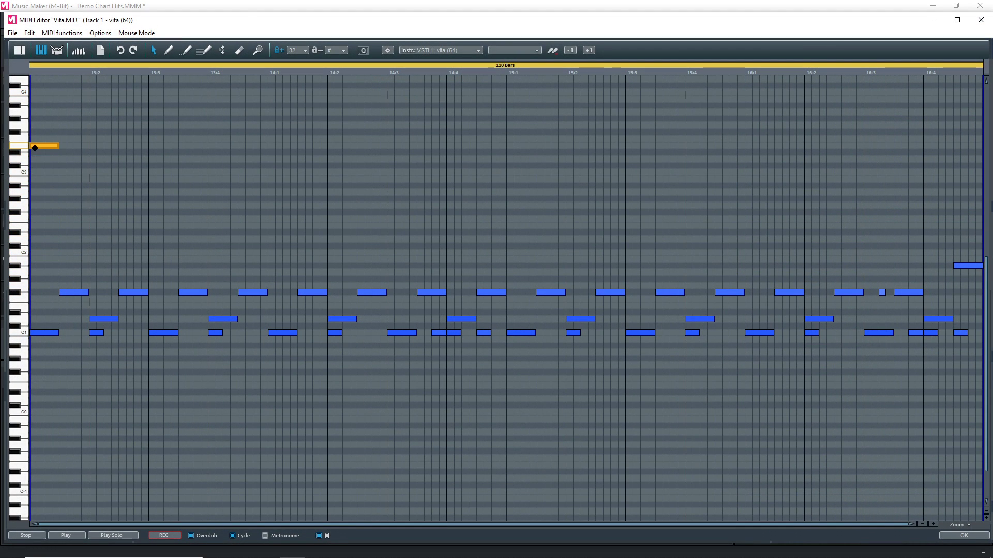
drag(135, 279, 135, 239)
drag(186, 293, 190, 246)
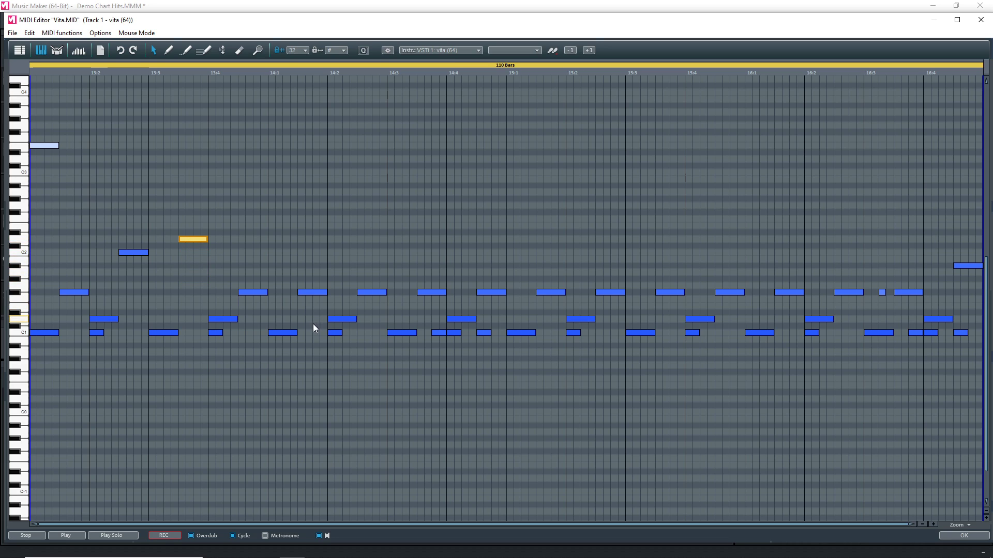
drag(312, 293, 312, 253)
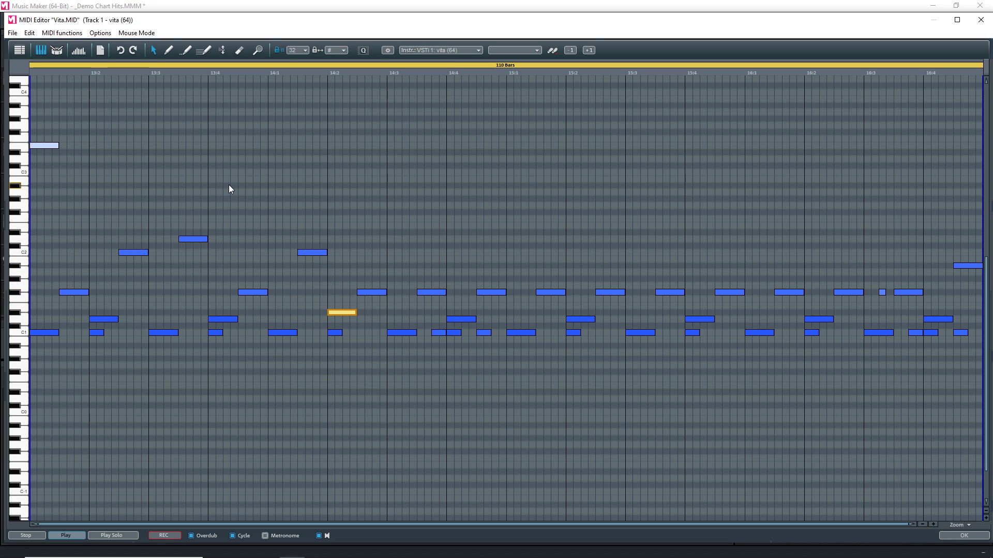
Show the velocity lane, clear the note selection and close the MIDI Editor
click(78, 51)
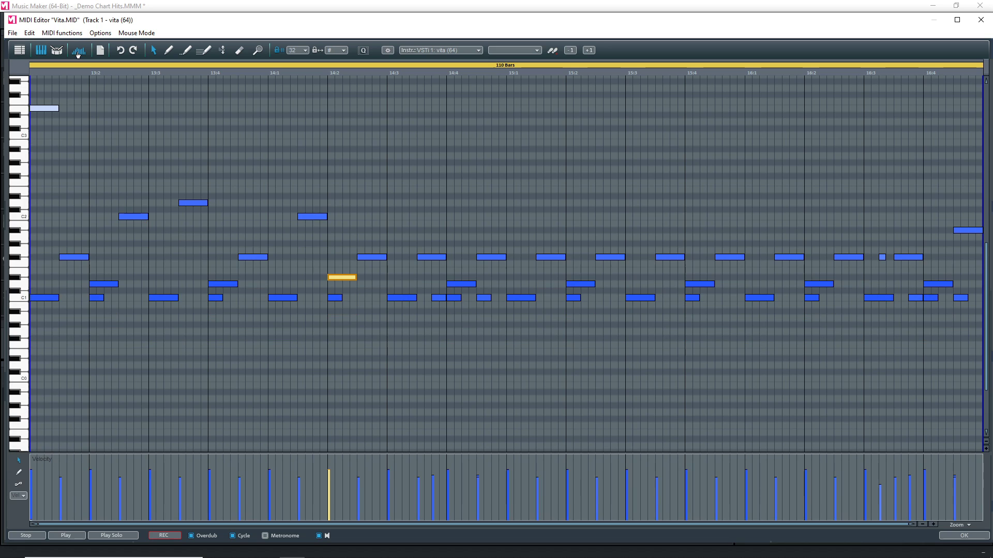
click(331, 481)
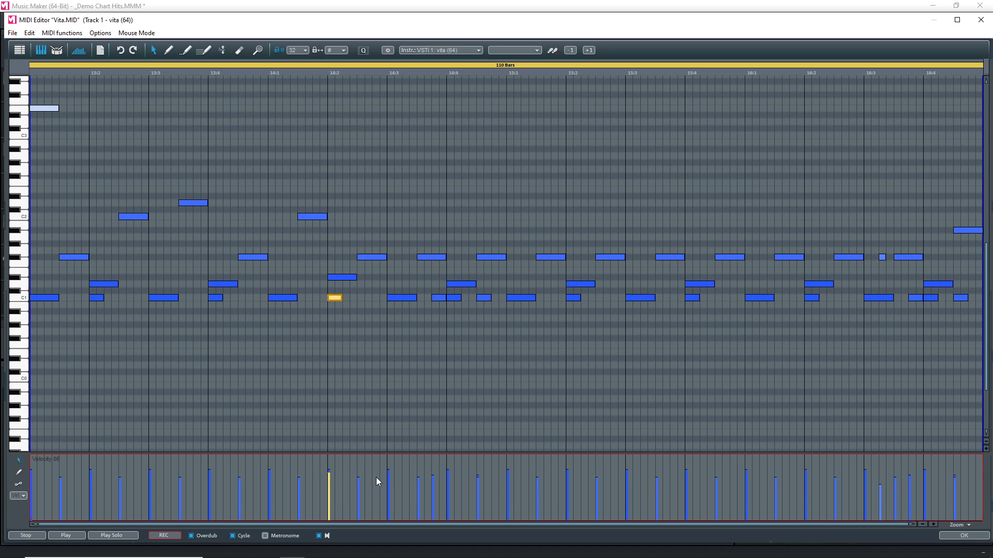
key(Escape)
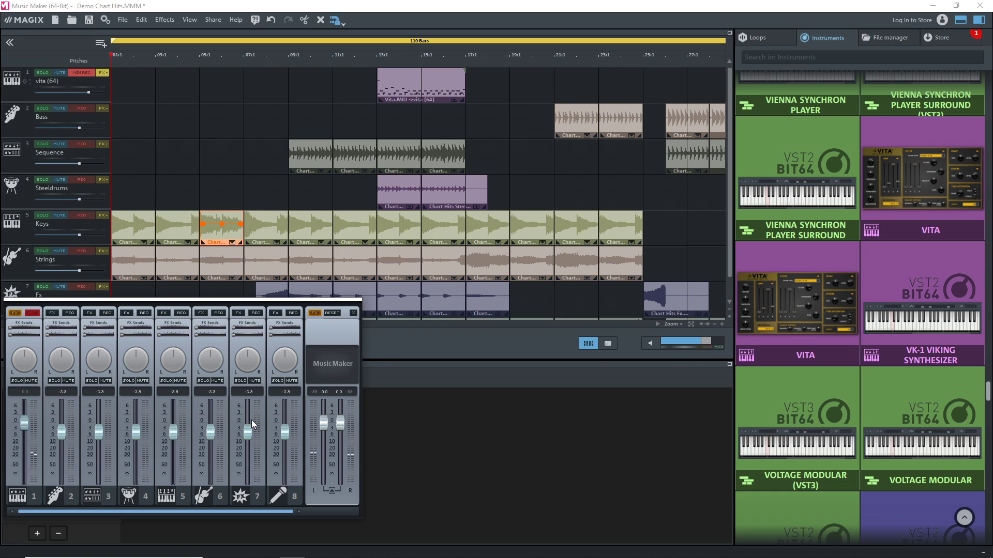
Play the song and lower the Keys, Strings, Fx and Sequence channel volumes
key(space)
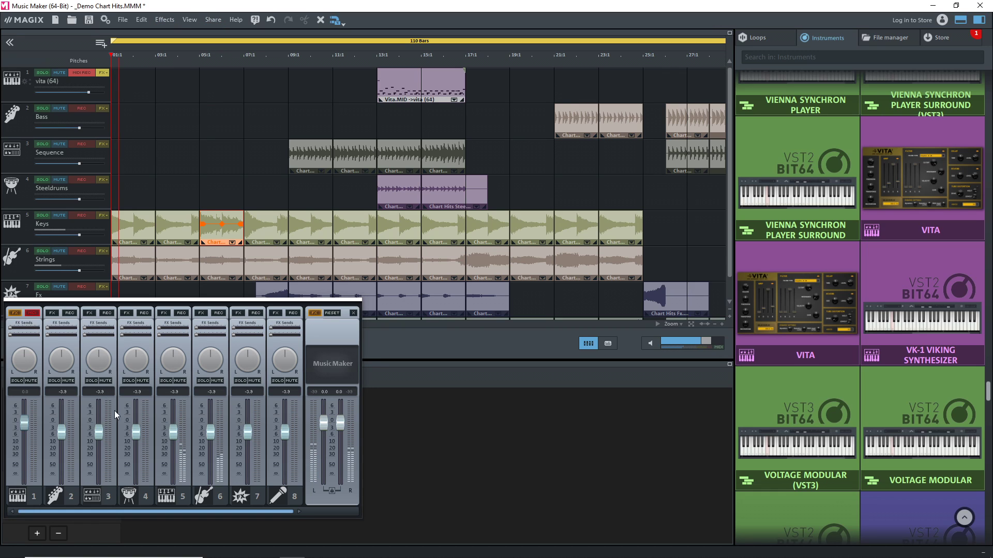
drag(174, 430, 244, 447)
drag(95, 430, 136, 442)
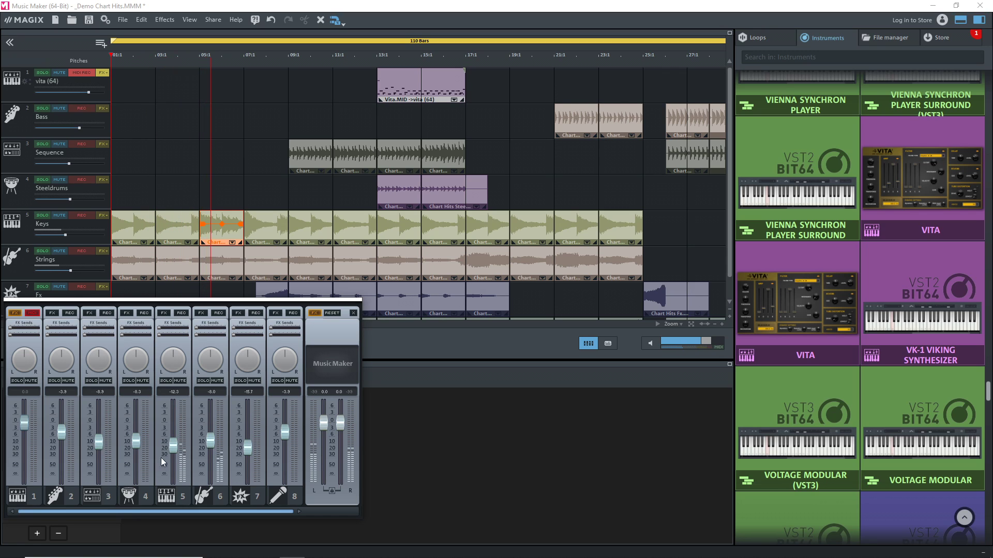
Open and close the instrument list on mixer channel 7
click(243, 498)
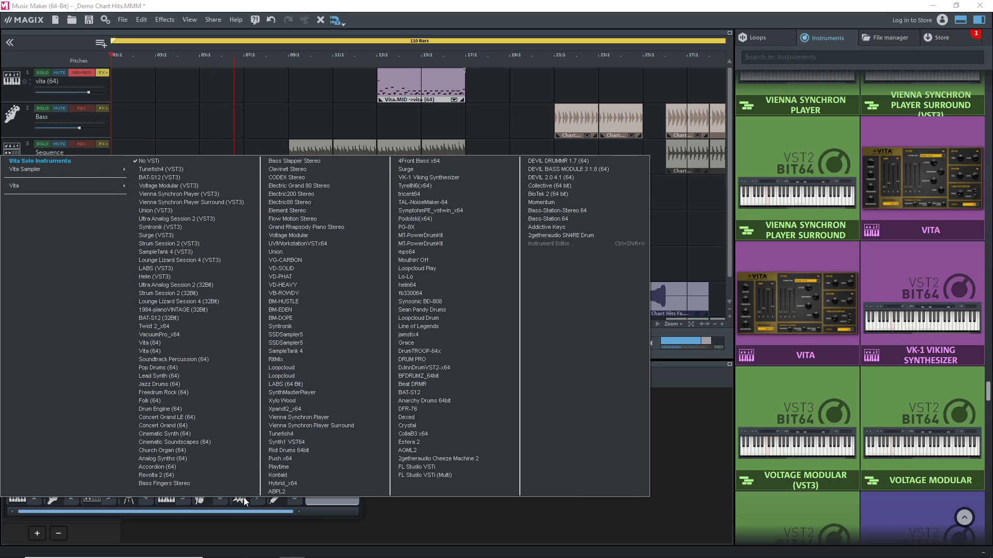
click(244, 498)
click(243, 497)
click(215, 512)
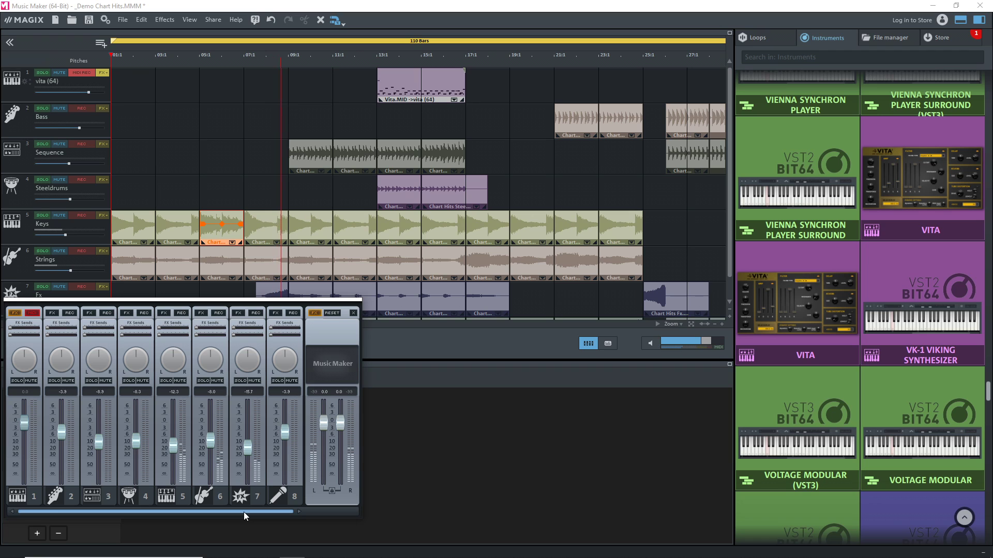
Close the Fx track's effects rack and bring up the Bass track's effects instead
click(235, 313)
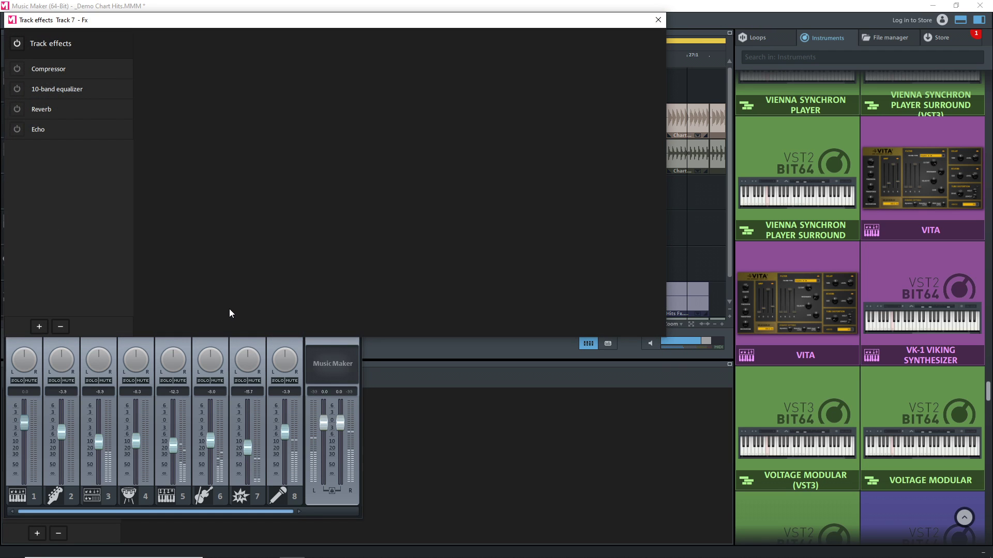
click(658, 20)
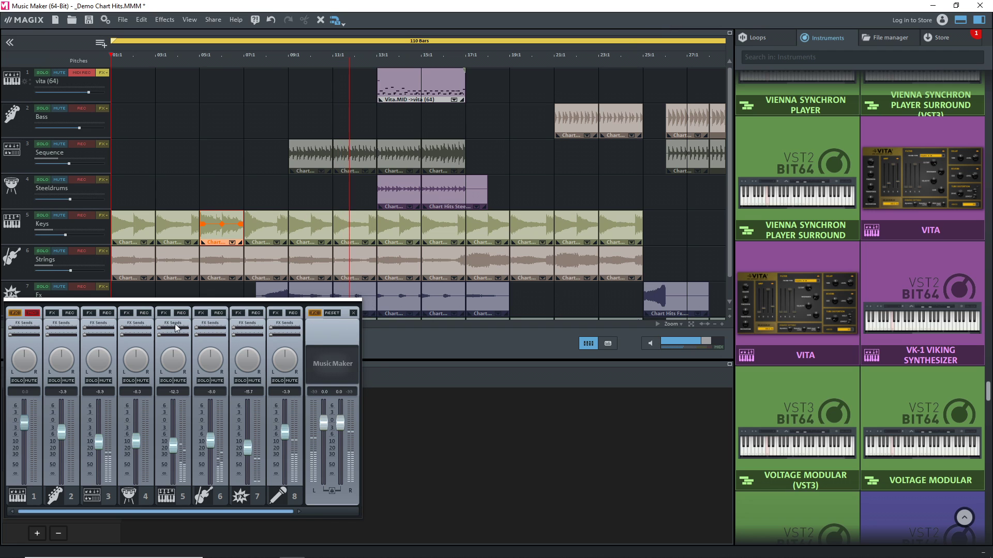
click(51, 313)
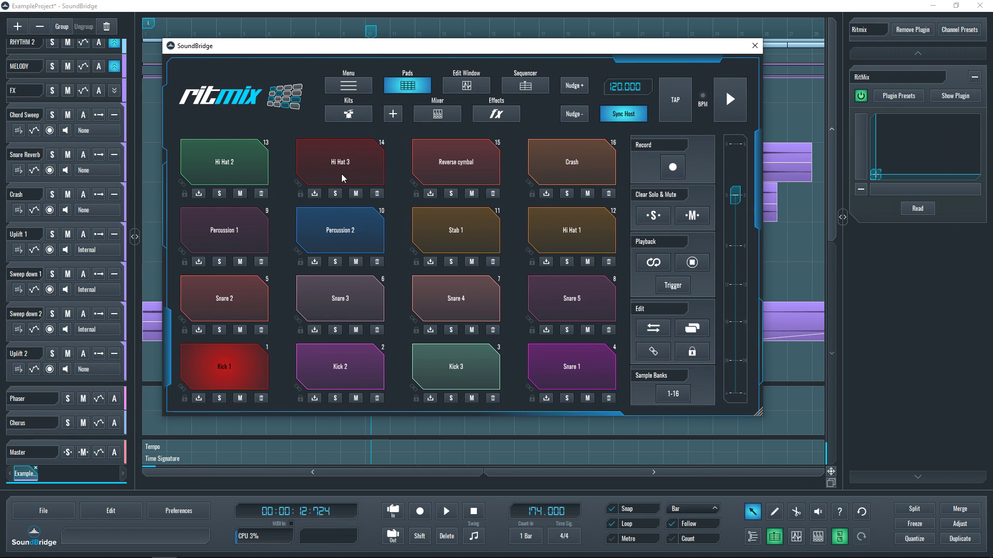
Audition the Hi Hat 2 and 3, Percussion 1, Kick 1 and 2, and Snare 3 pads
click(342, 178)
click(227, 171)
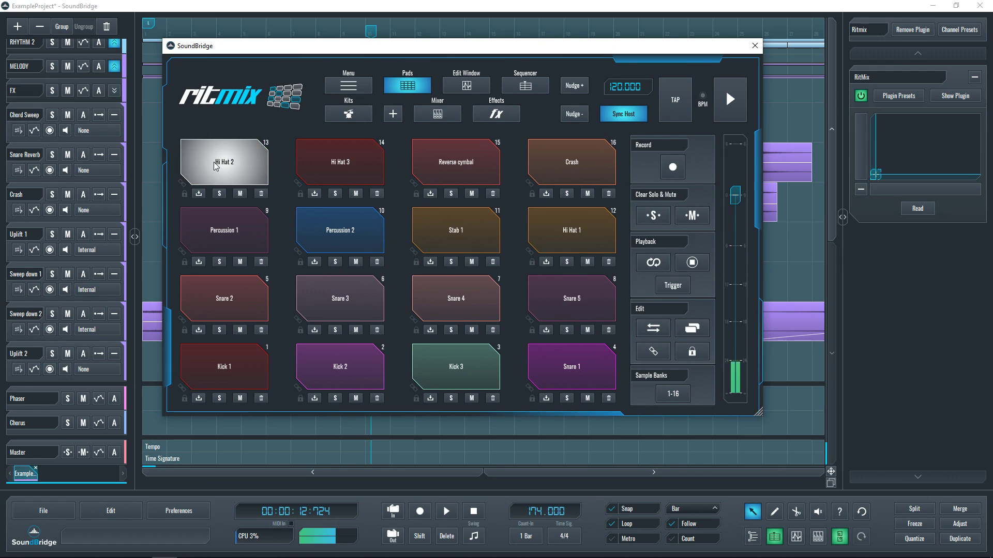
click(231, 248)
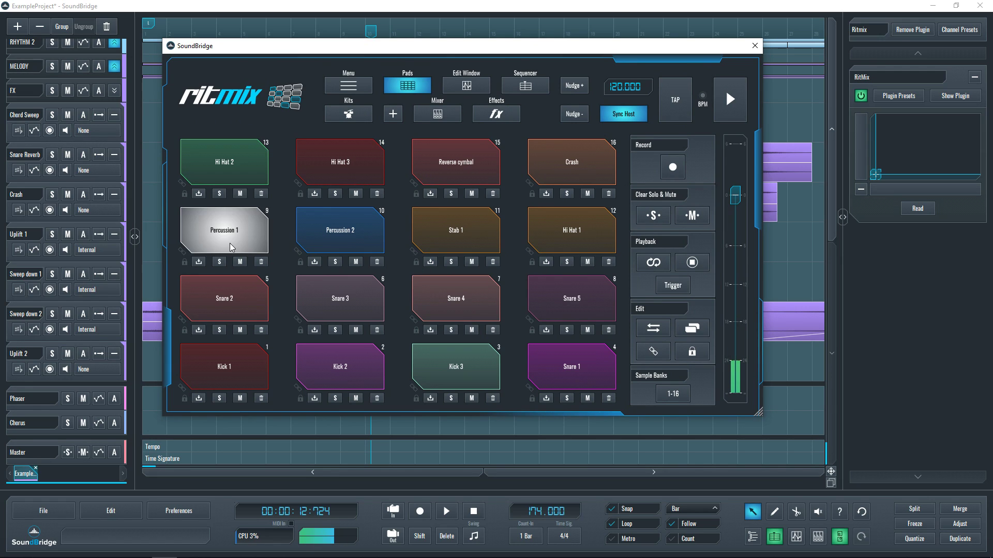
click(242, 376)
click(310, 310)
click(256, 364)
click(305, 316)
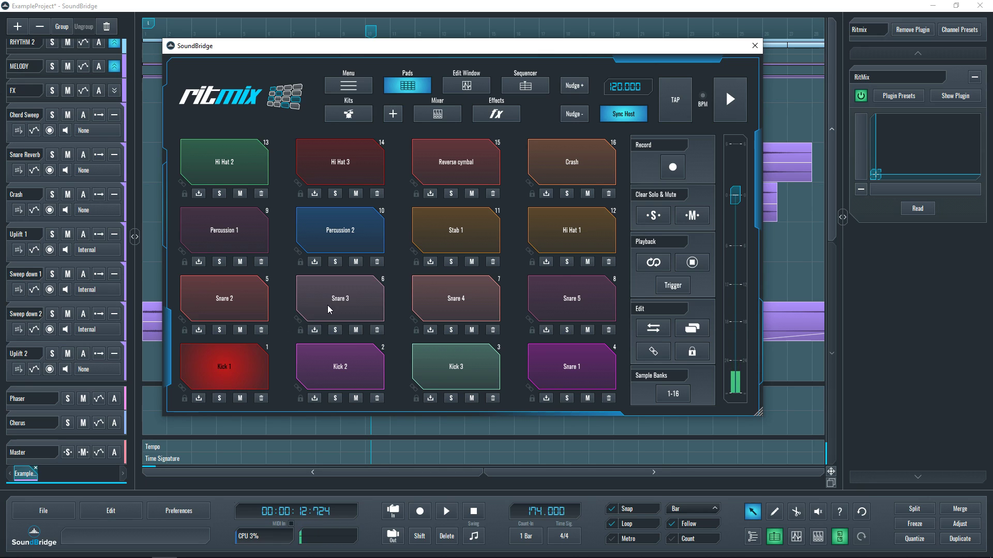
click(329, 309)
click(327, 382)
In the Kick 2 pad's Edit Window lower Decay and adjust Release, then show the Sequencer page
double_click(320, 378)
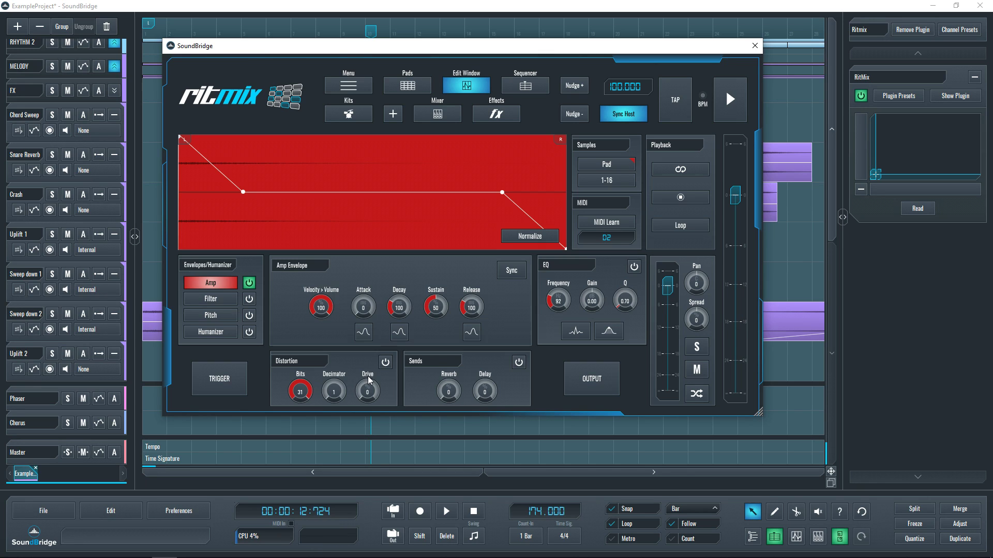
drag(400, 301, 471, 295)
click(526, 86)
click(489, 249)
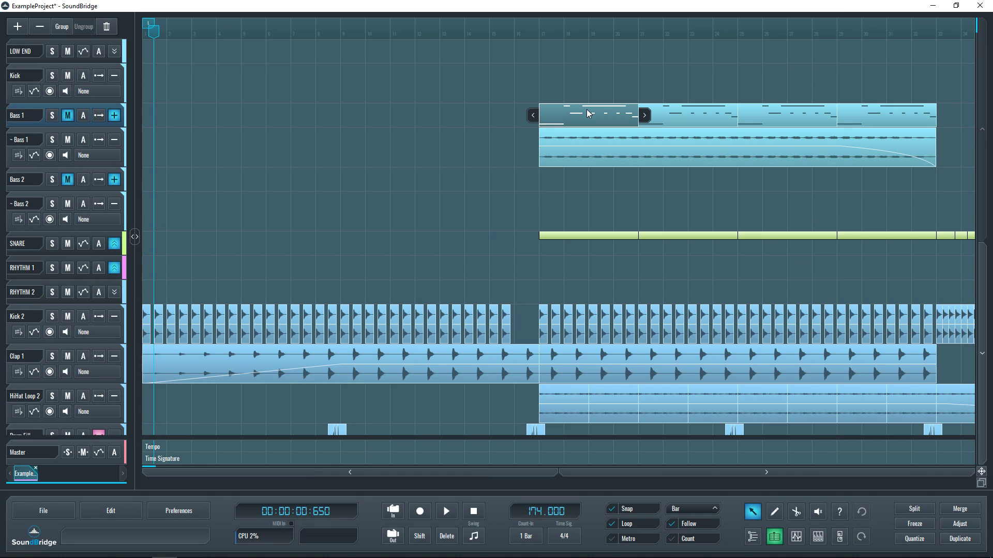
Play the Bass 1 clip's notes in the piano roll, then return to the arrangement
double_click(587, 111)
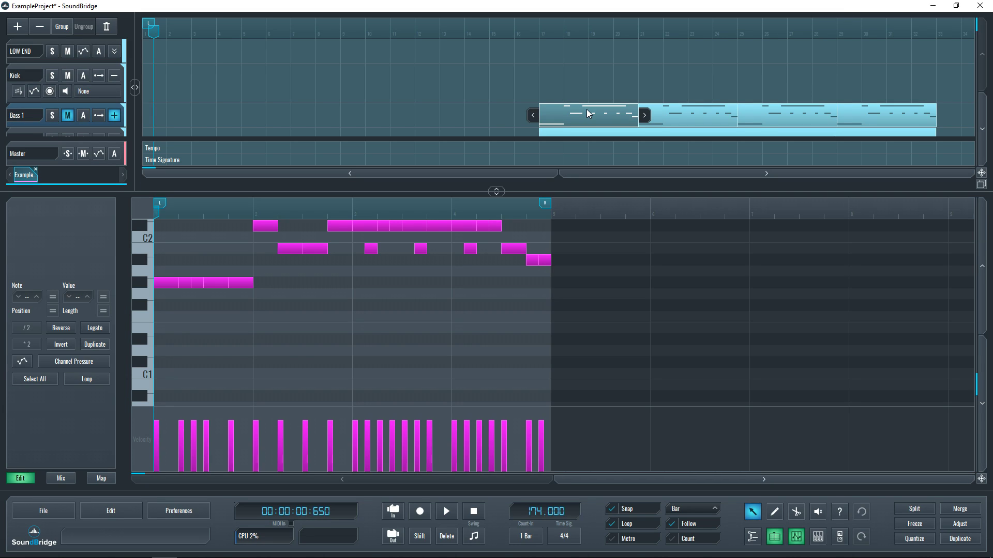
key(space)
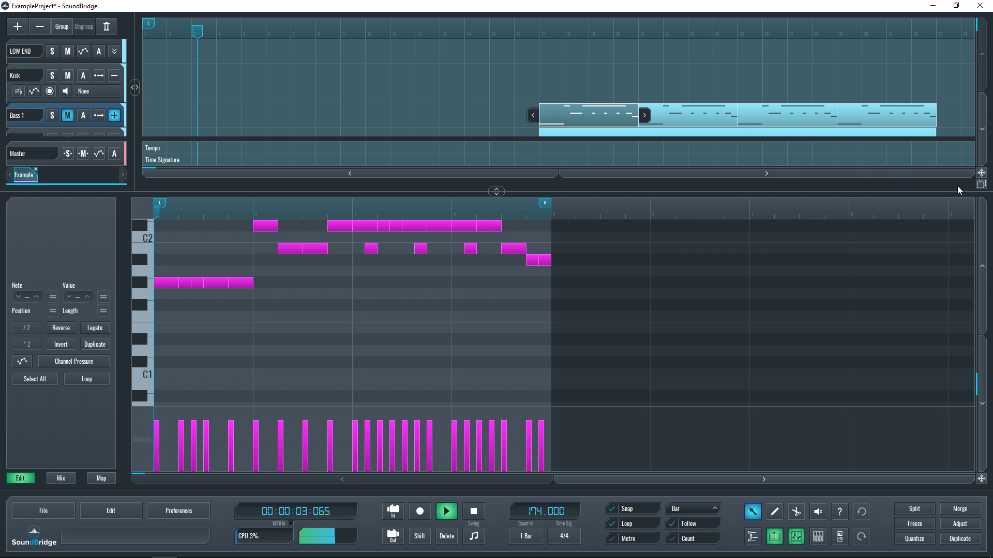
key(space)
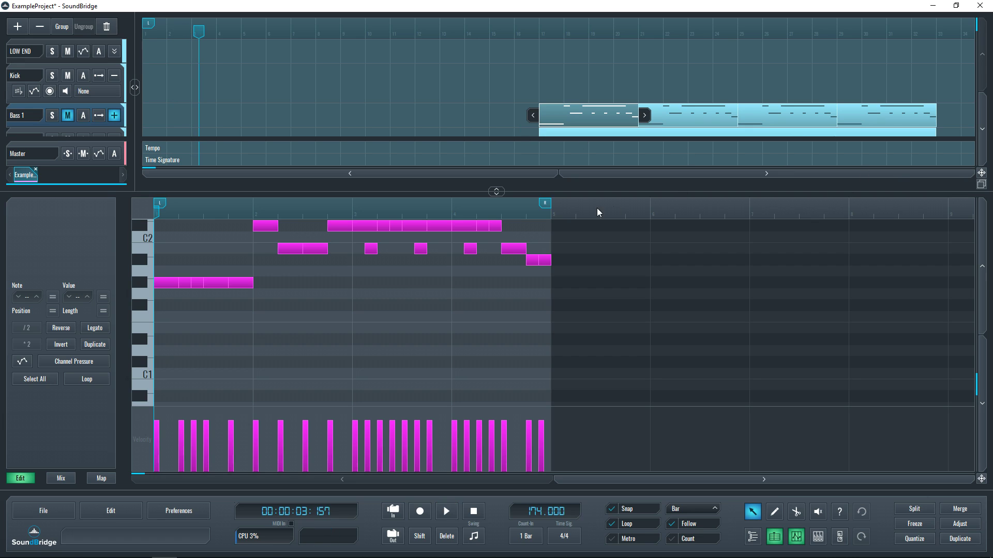
click(794, 540)
Replay the song while collapsing RHYTHM 2 and toggling the MELODY and FX groups, then play Pro Tools' Rock session
key(space)
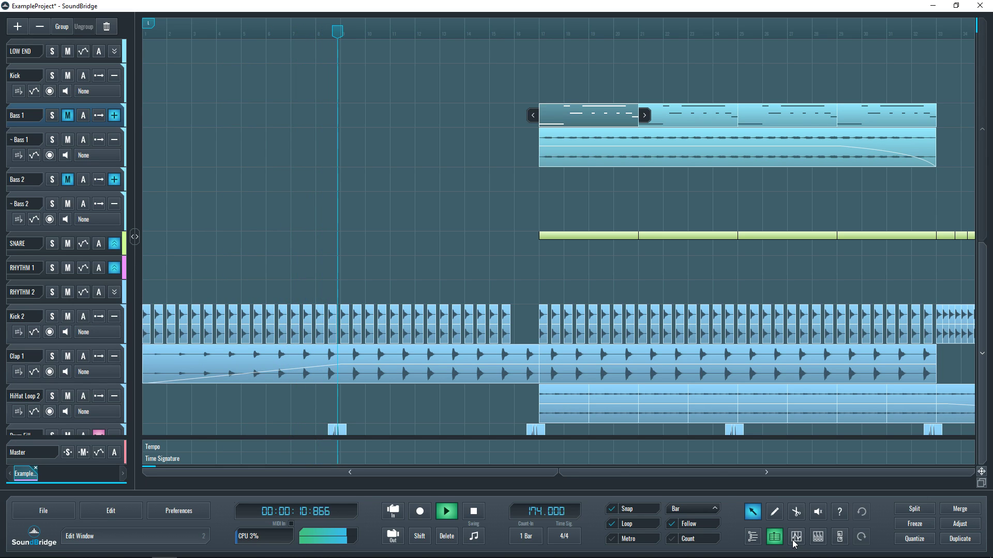
click(115, 292)
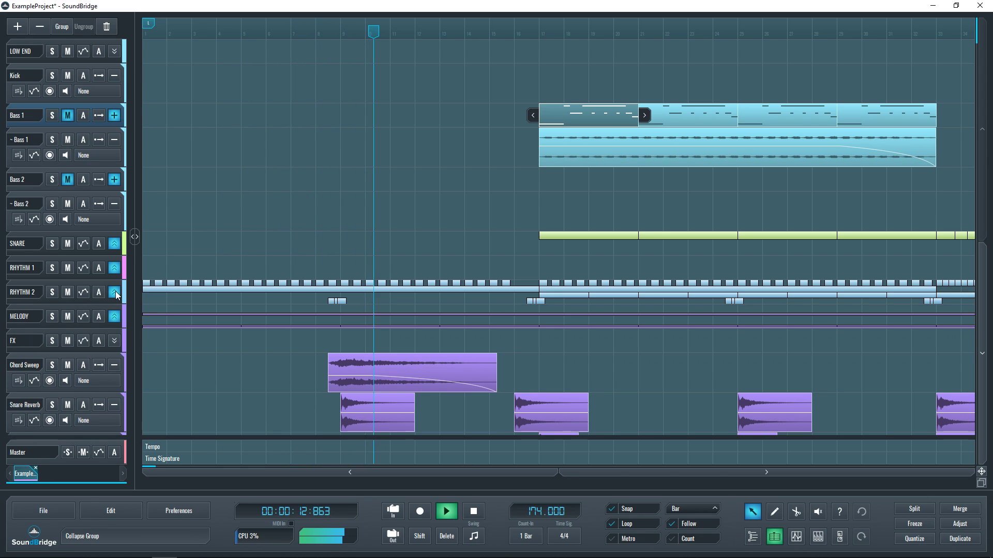
click(114, 316)
click(114, 317)
click(114, 341)
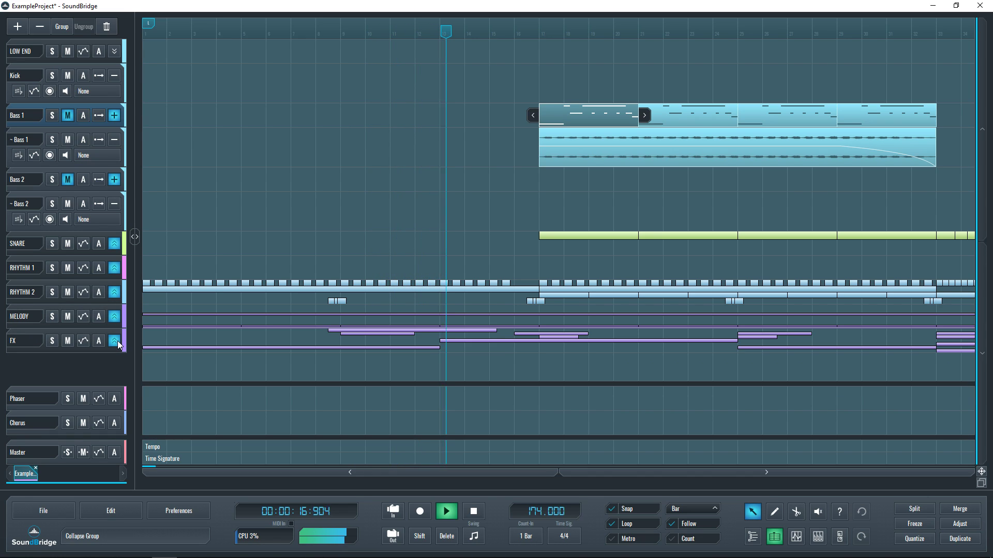
click(115, 340)
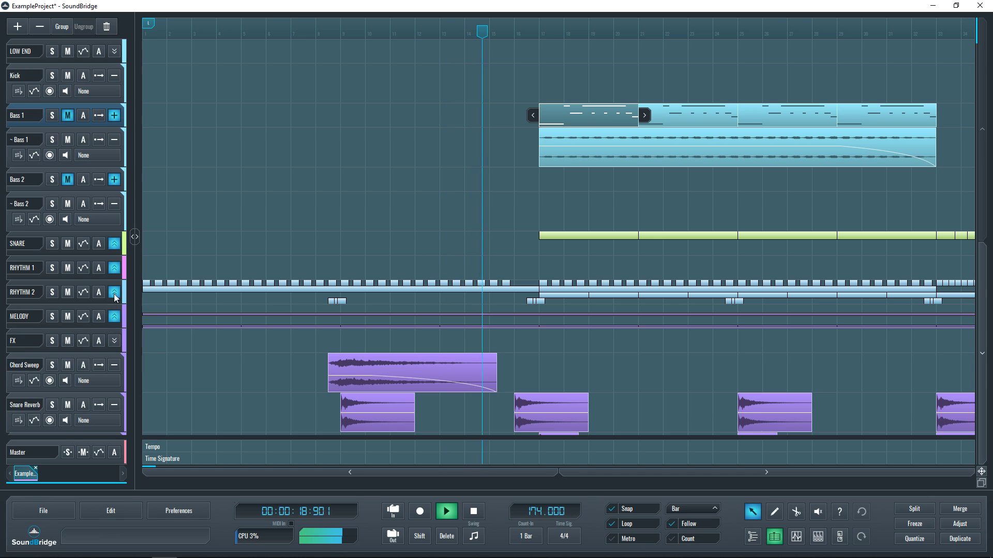
click(114, 119)
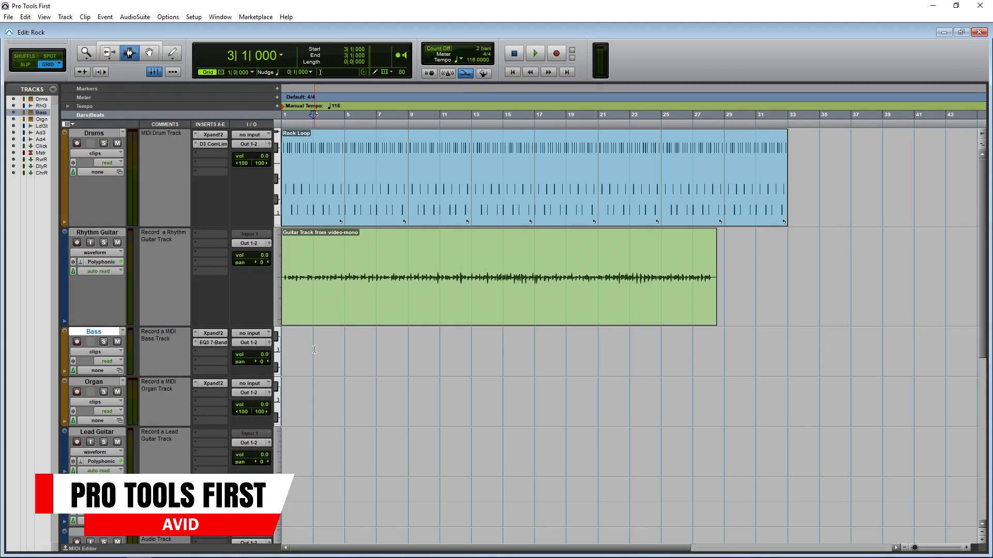
key(space)
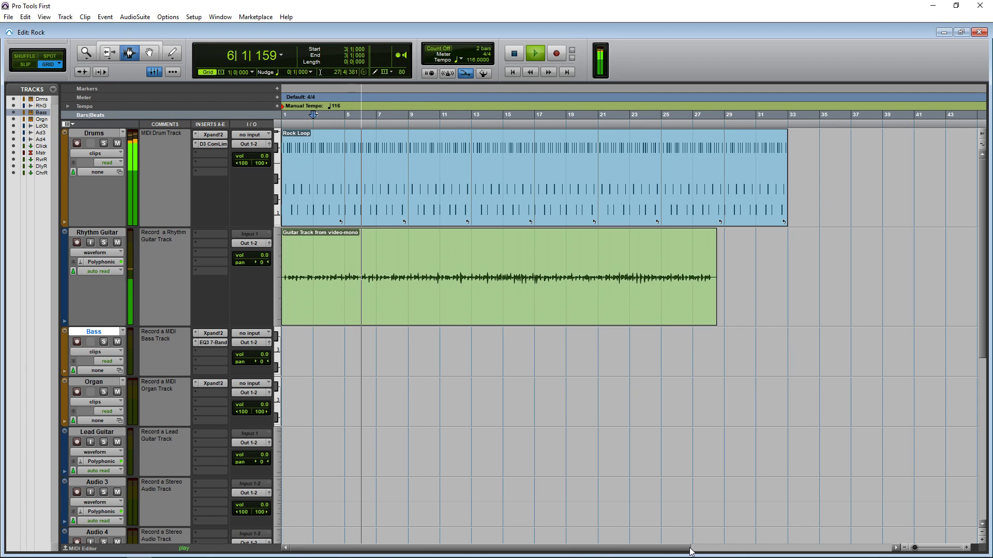
Show the Rock session's Mix window, move it higher, restart playback and maximize it
drag(689, 550, 636, 546)
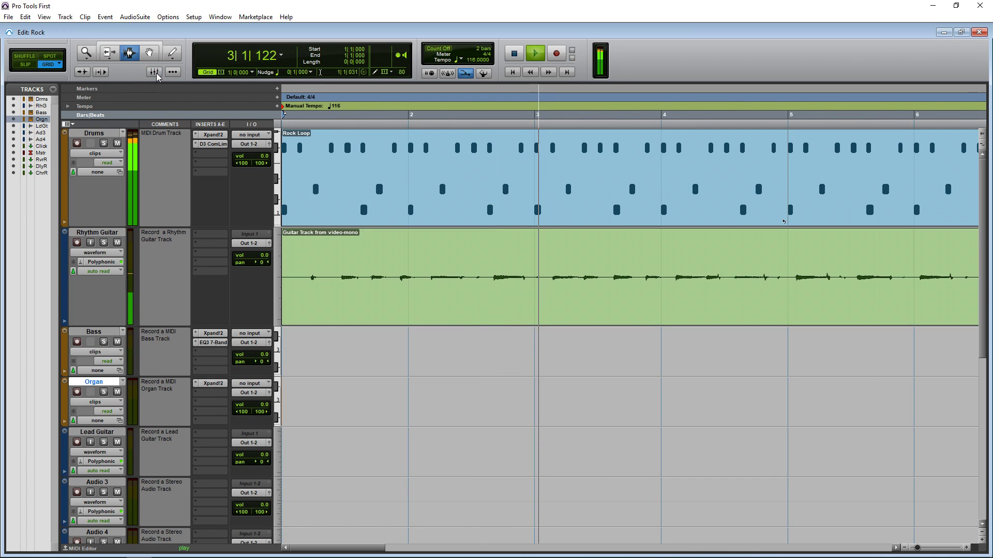
click(155, 73)
drag(392, 352, 395, 311)
scroll(461, 396, down, 5)
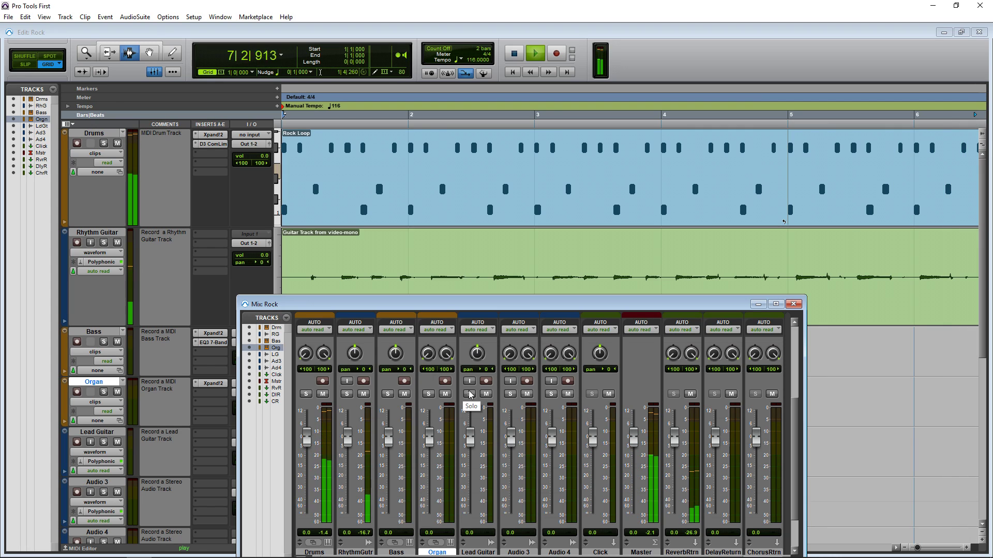
key(space)
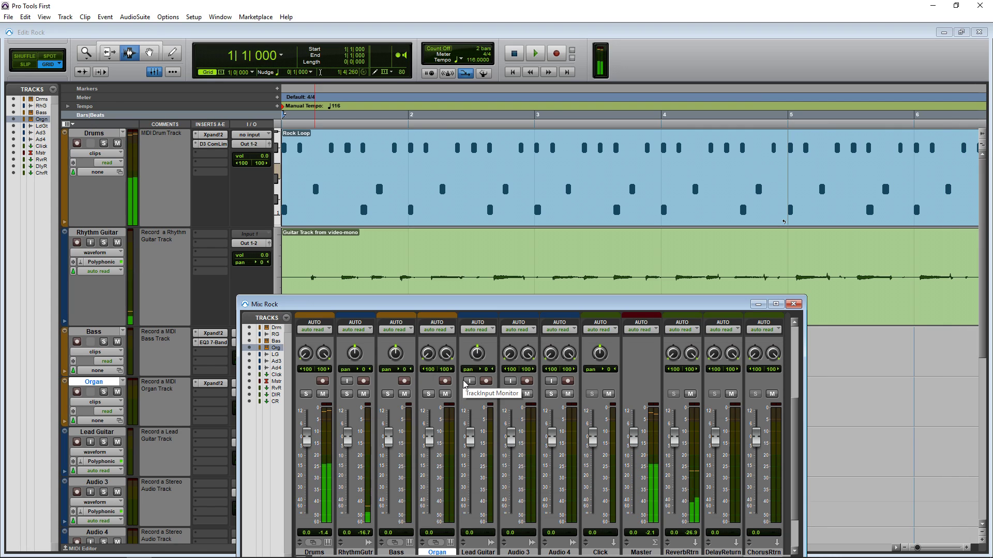
key(space)
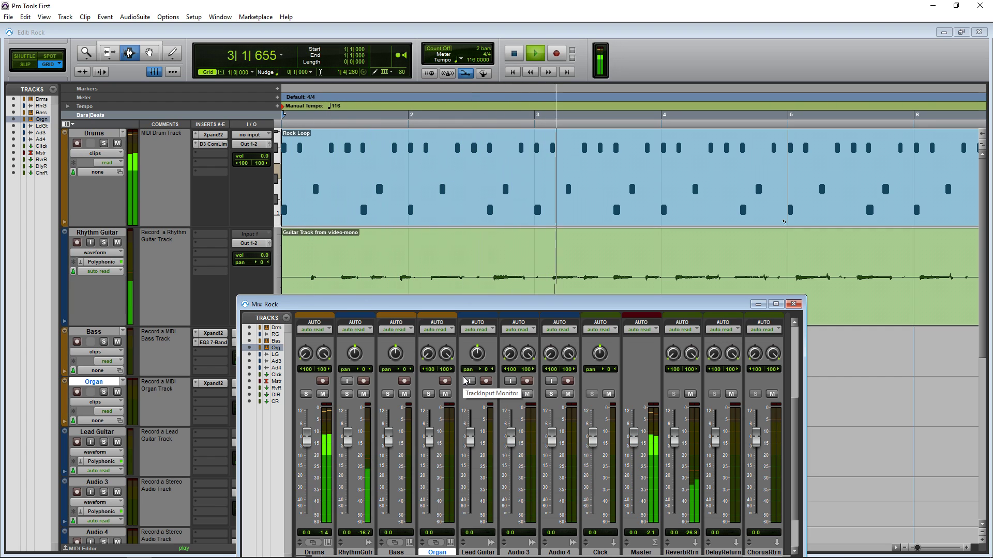
click(776, 304)
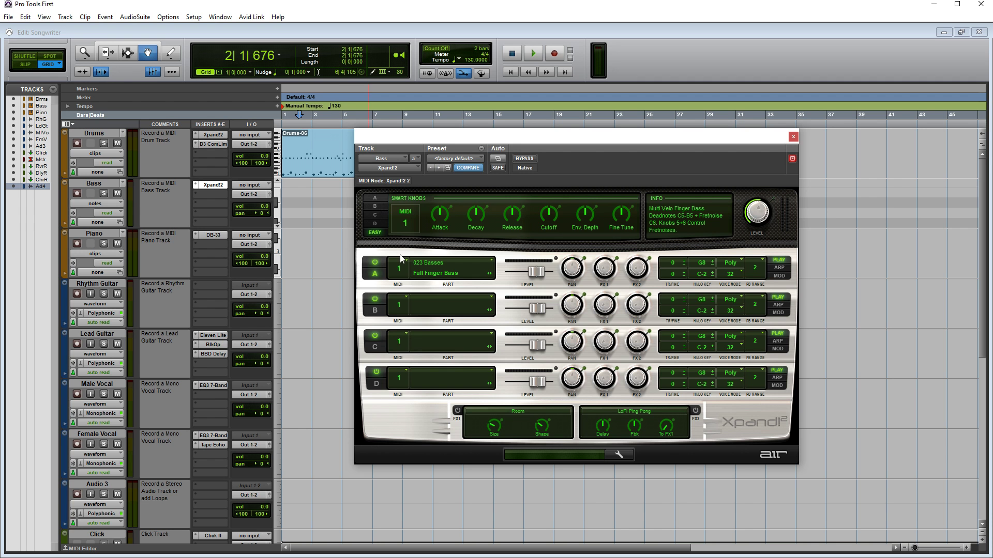
click(398, 159)
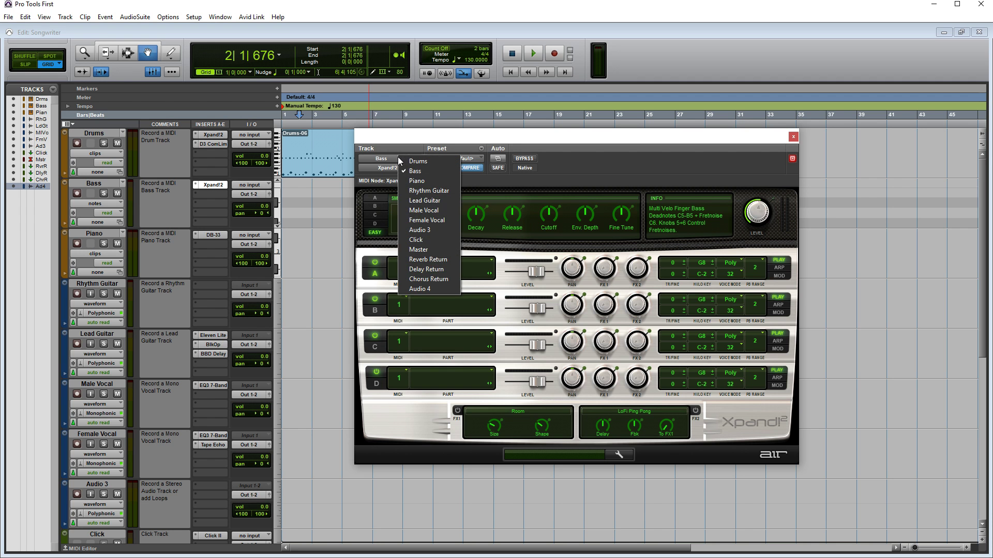
click(426, 173)
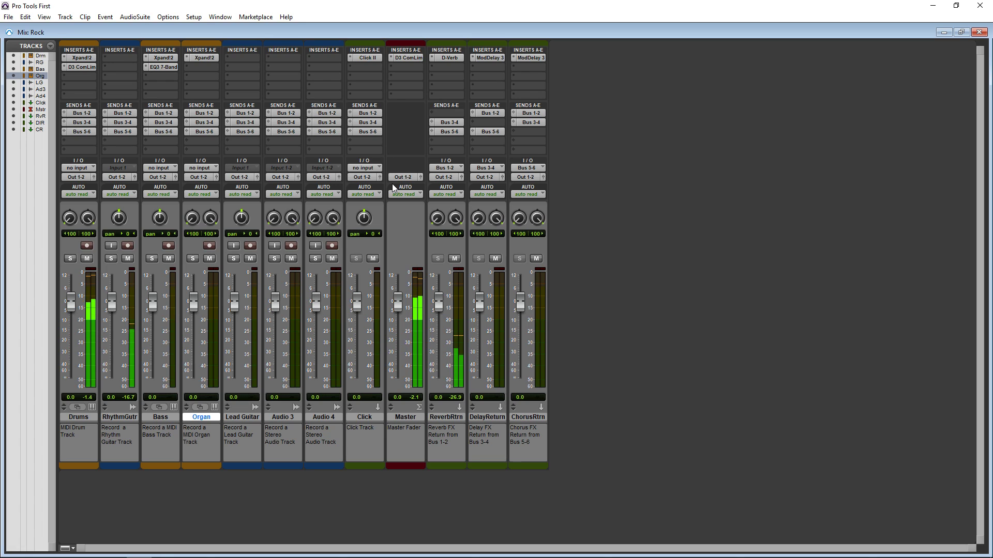
Insert the EQ3 1-Band plug-in on the Rhythm Guitar track's third insert slot
click(120, 77)
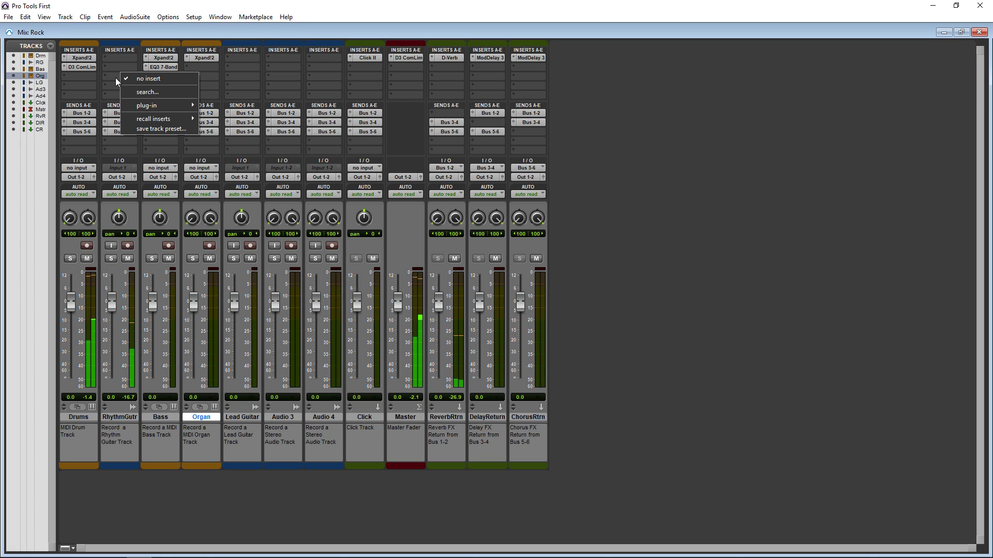
mouse_move(155, 104)
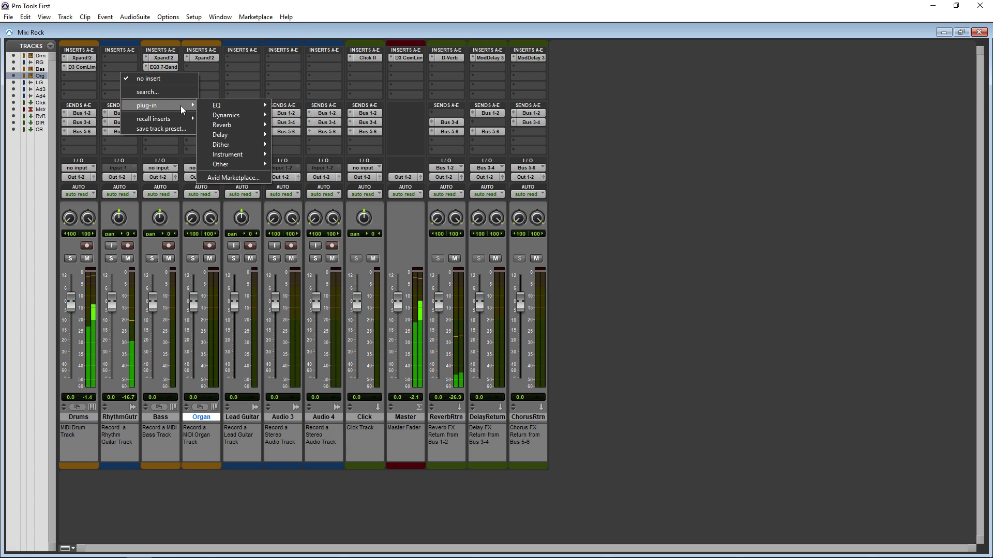
mouse_move(251, 155)
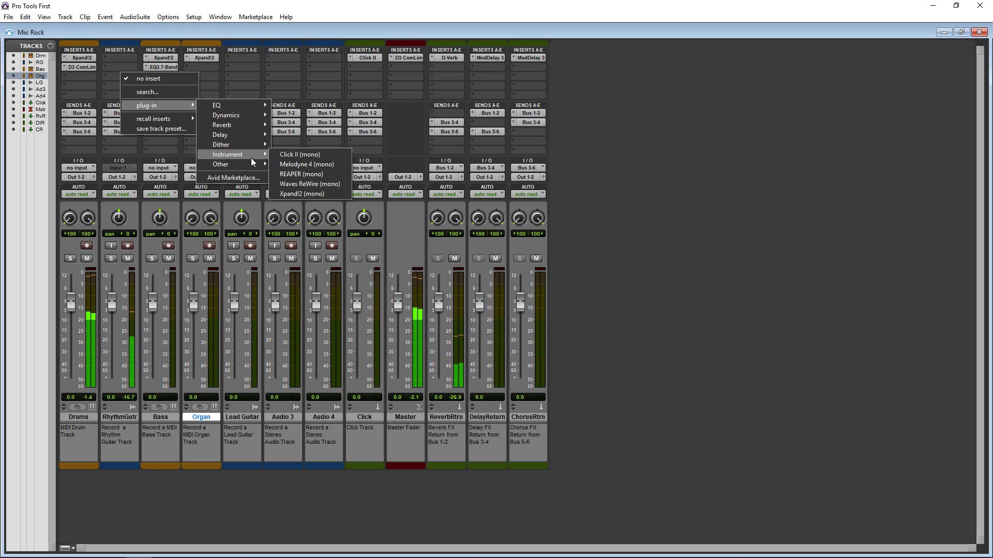
click(300, 105)
Open the Drums track's Dyn3 Compressor/Limiter and hide the mixer to show the edit view
click(87, 59)
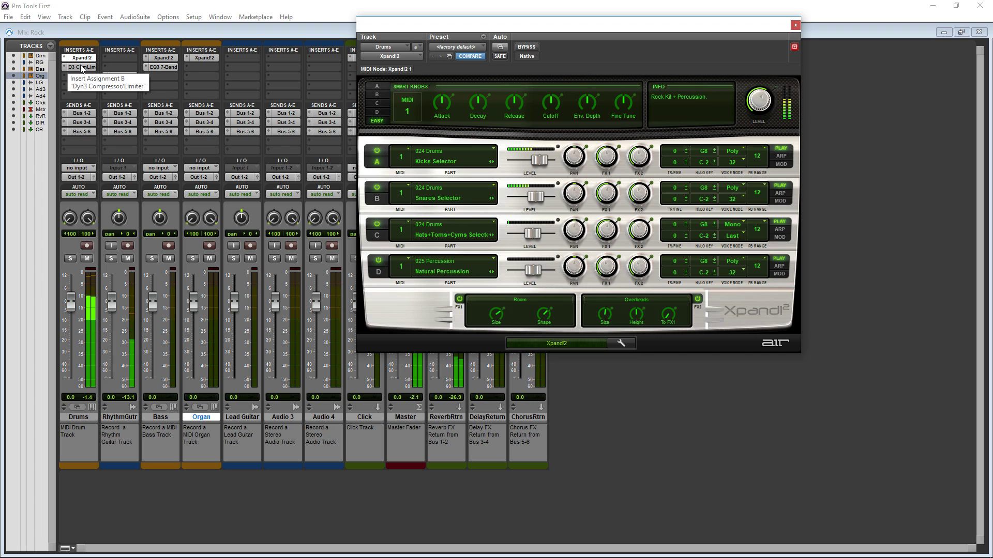
click(81, 68)
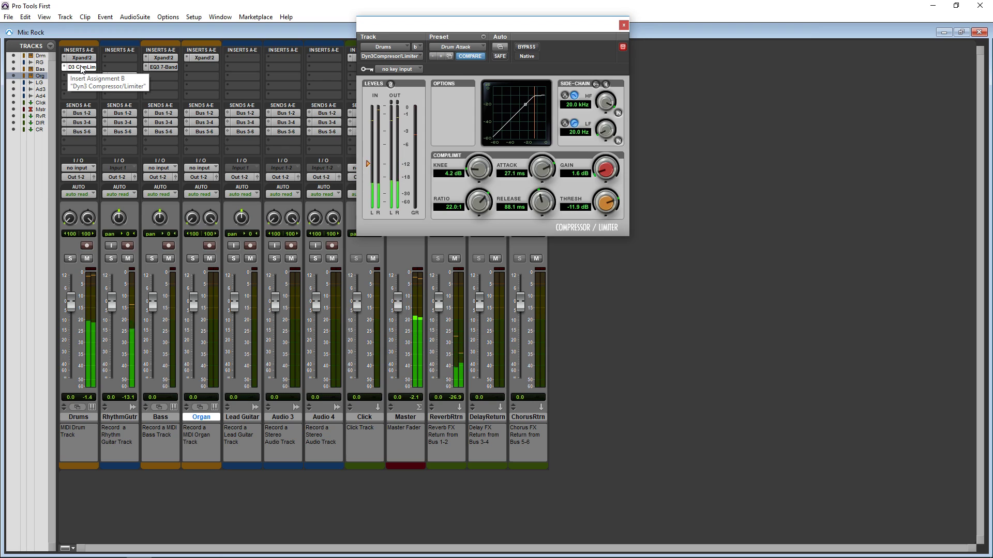
click(944, 31)
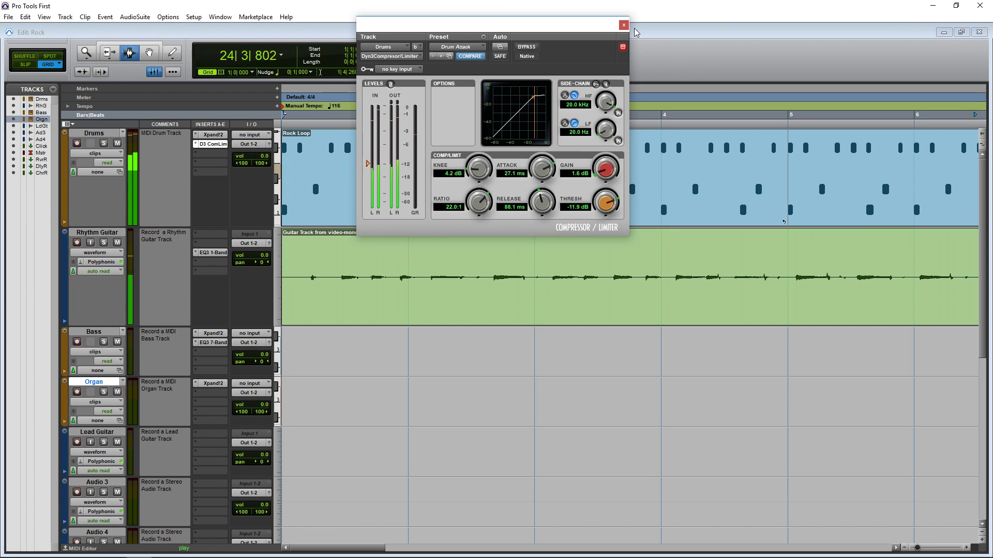